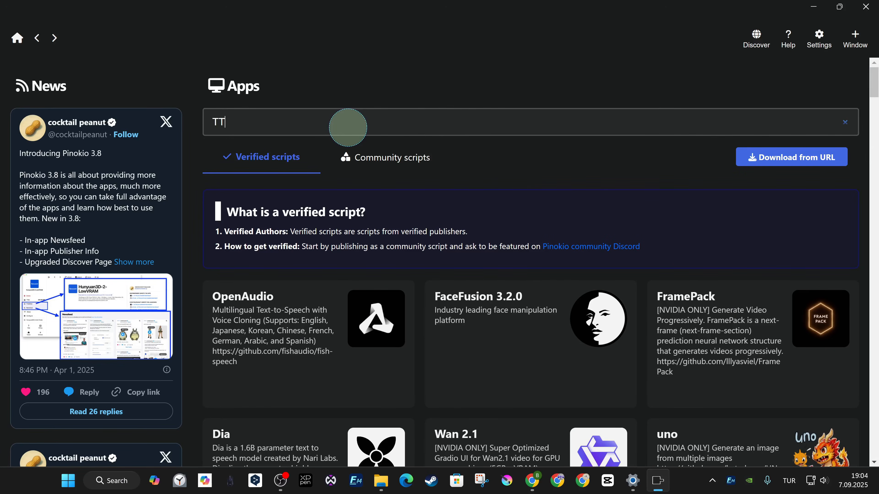
Search the app catalogue for "TTS" and look through the matching verified scripts
type("S")
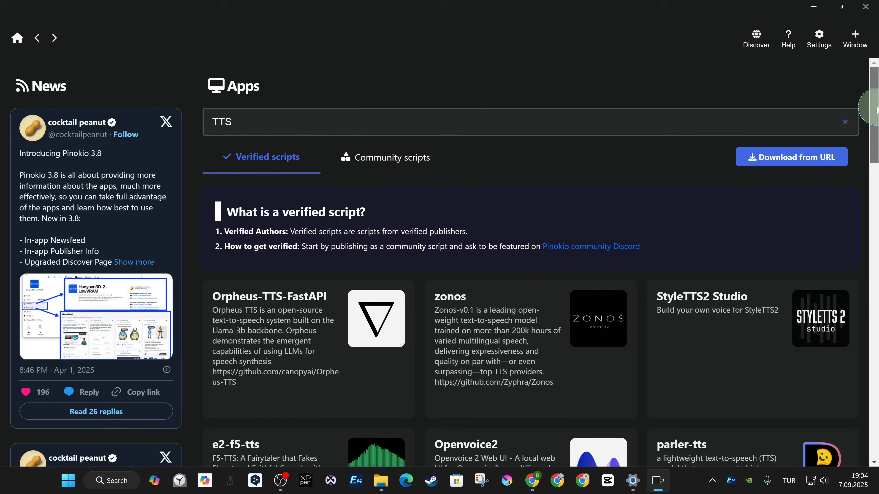
scroll(876, 133, "down", 3)
left_click_drag(876, 133, 876, 88)
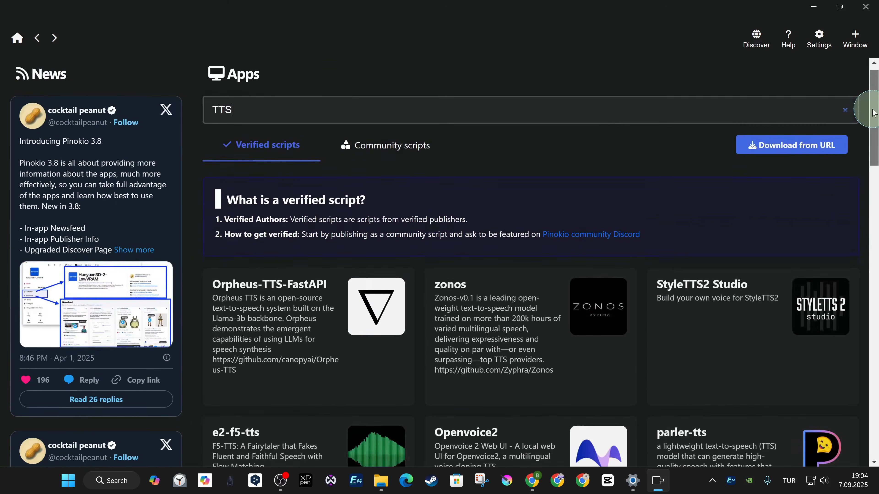
Browse the community scripts for text-to-speech apps with the TTS search applied
left_click(406, 159)
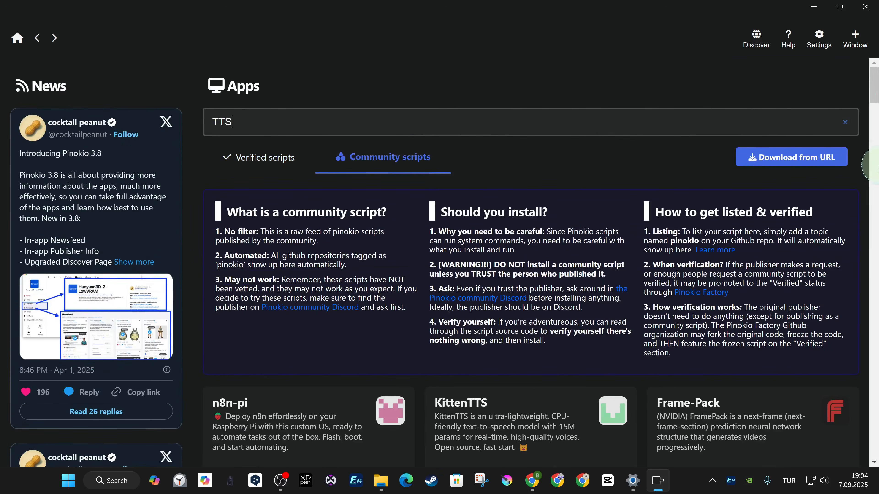
left_click_drag(876, 78, 877, 244)
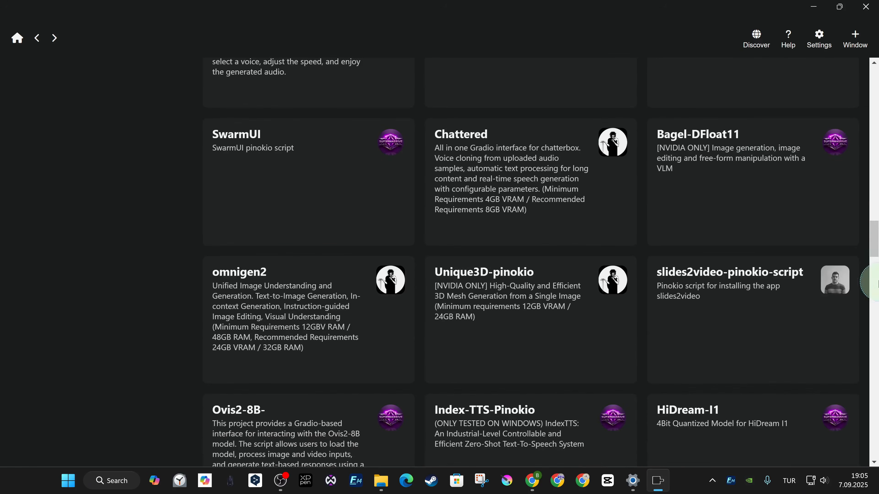
scroll(865, 335, "down", 3)
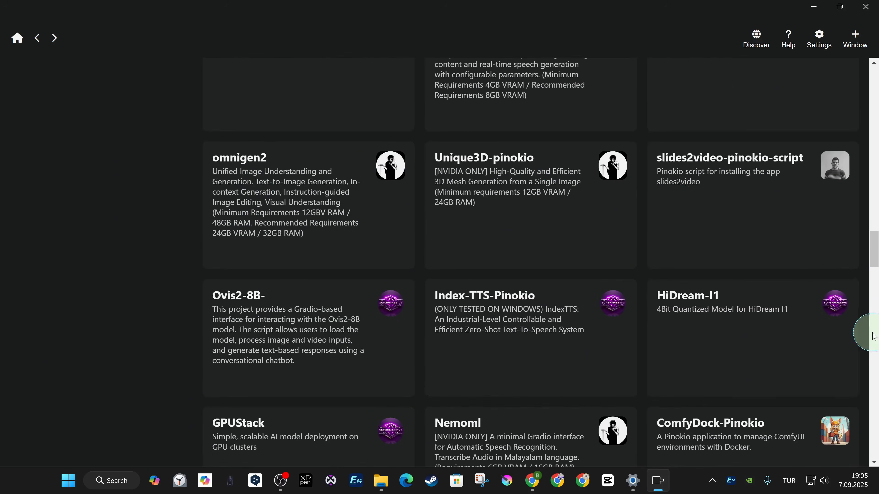
scroll(674, 277, "down", 6)
scroll(727, 312, "down", 2)
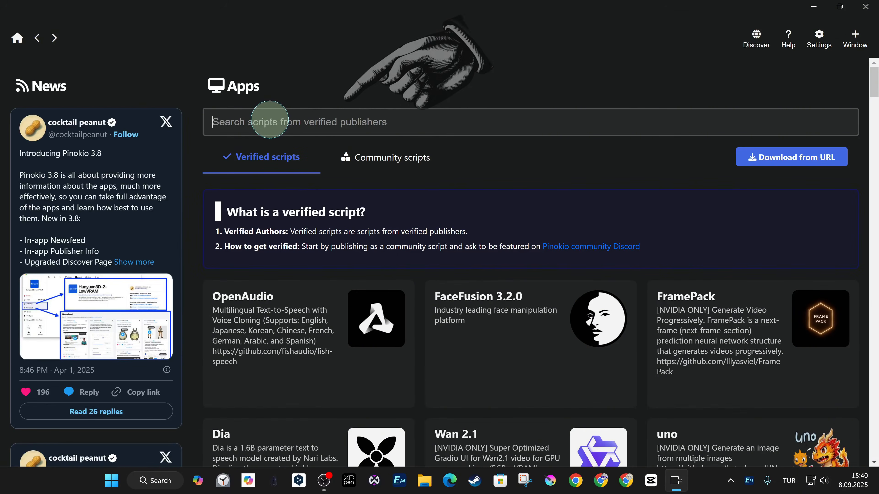
Search the community scripts for "chatter" and open the ChatterBox-Multilingual app page
type("c")
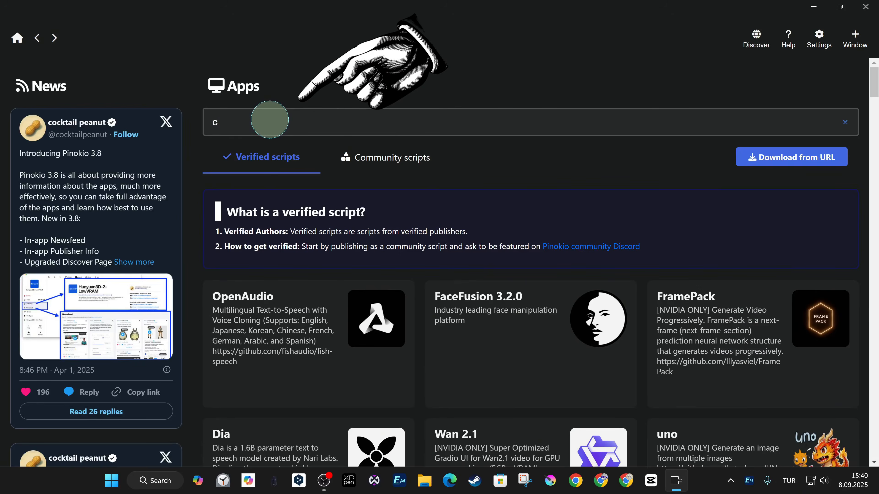
type("hatter")
left_click(383, 159)
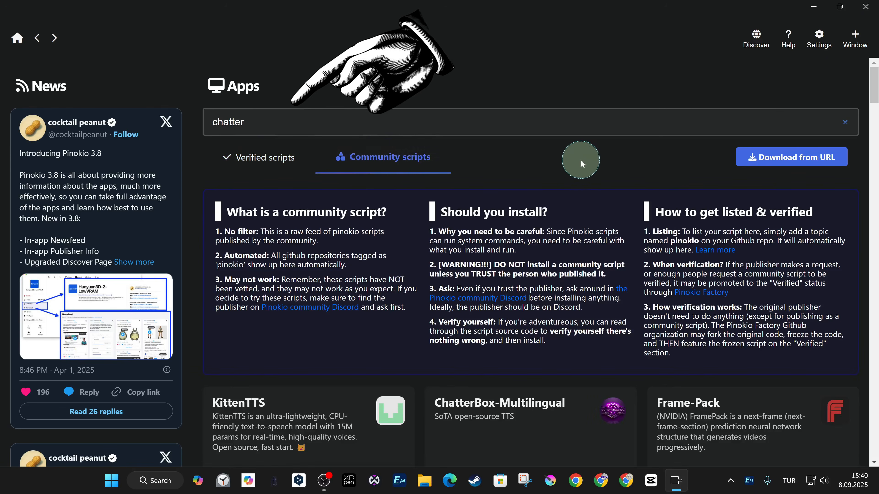
scroll(448, 259, "down", 5)
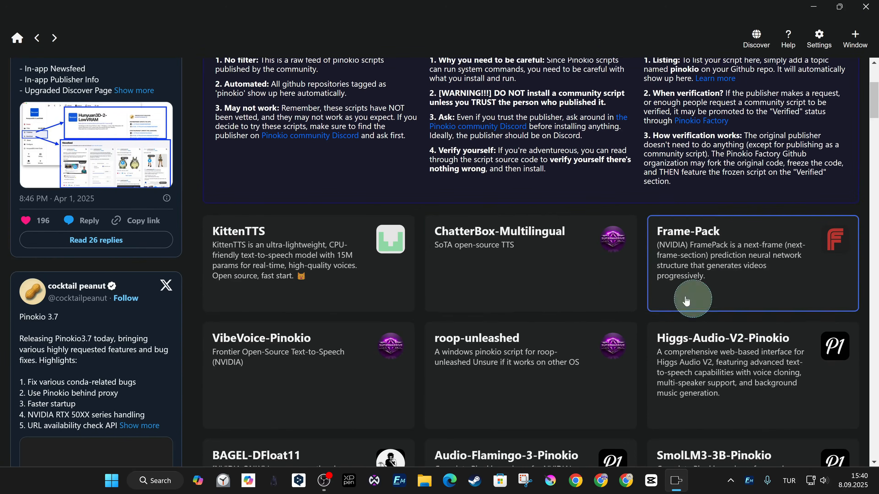
left_click(546, 279)
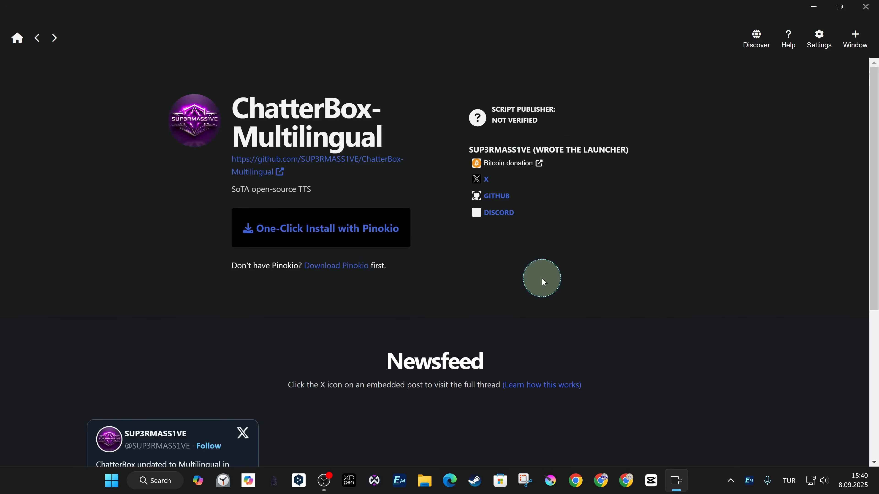
Open the ChatterBox-Multilingual script's GitHub repository in Chrome from its app page
left_click(601, 480)
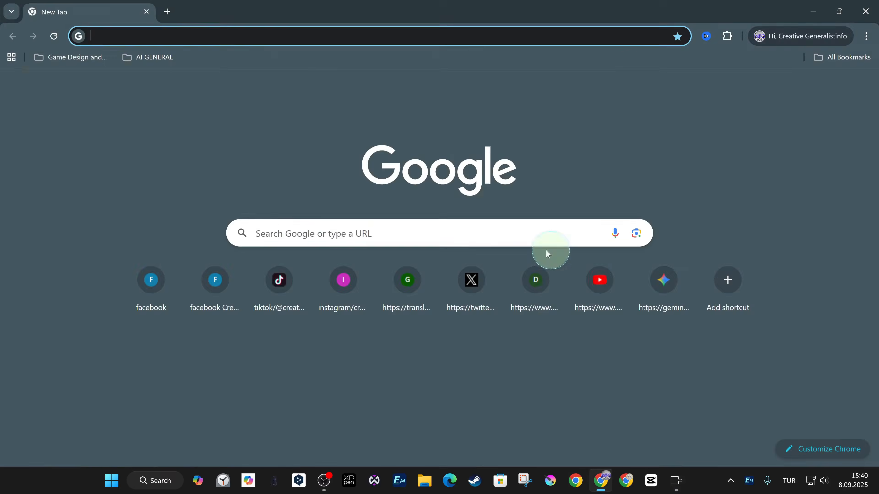
left_click(813, 10)
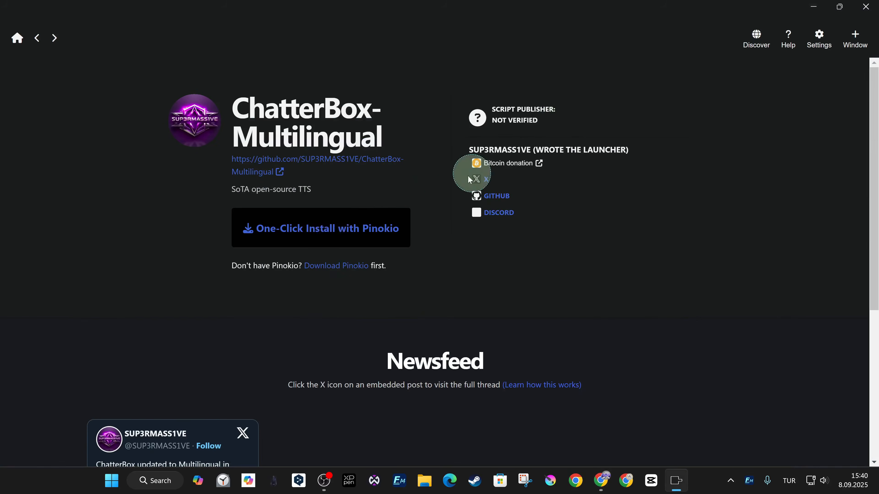
left_click(270, 175)
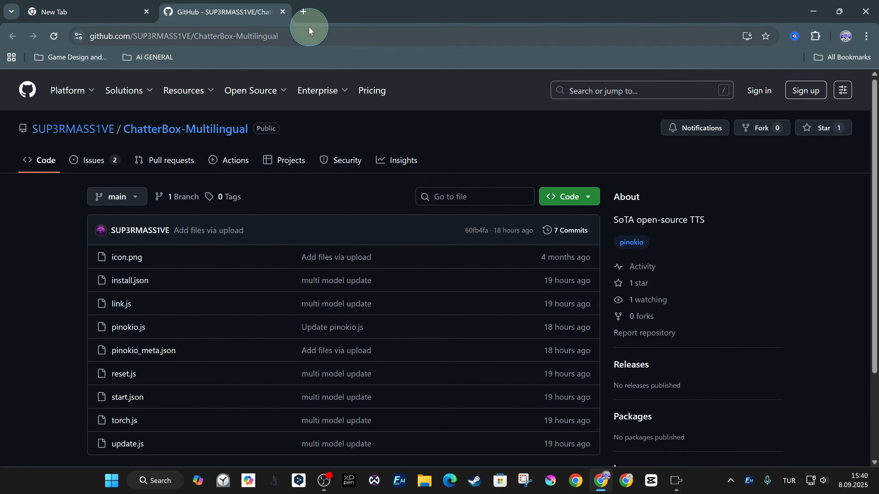
Copy the GitHub repository's address and open the VirusTotal home page in a new browser tab by searching for "virustotal"
left_click(309, 28)
left_click(303, 11)
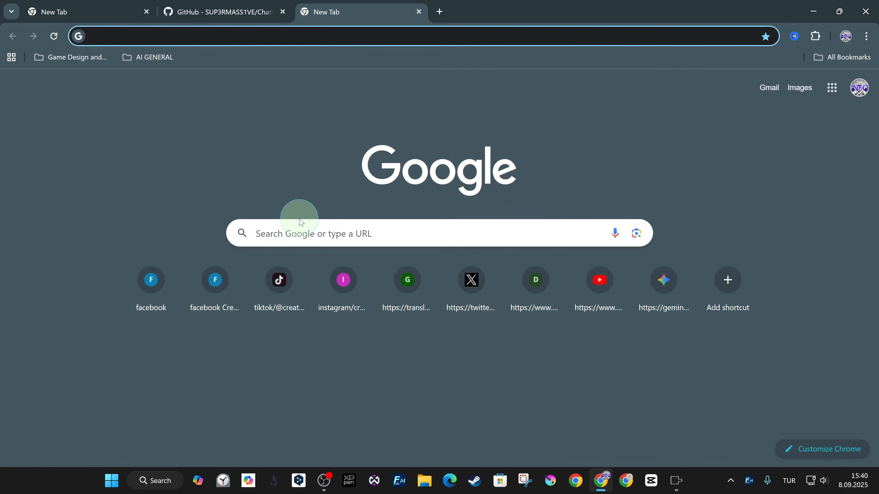
left_click(402, 239)
left_click(274, 286)
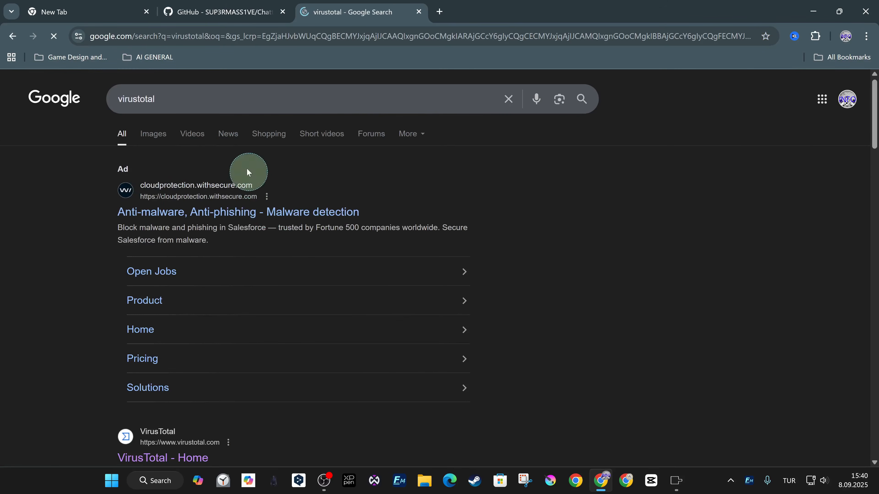
scroll(157, 283, "down", 5)
left_click(159, 287)
left_click(173, 85)
type("https://github.com/SUP3RMASS1VE/ChatterBox-Multilingual")
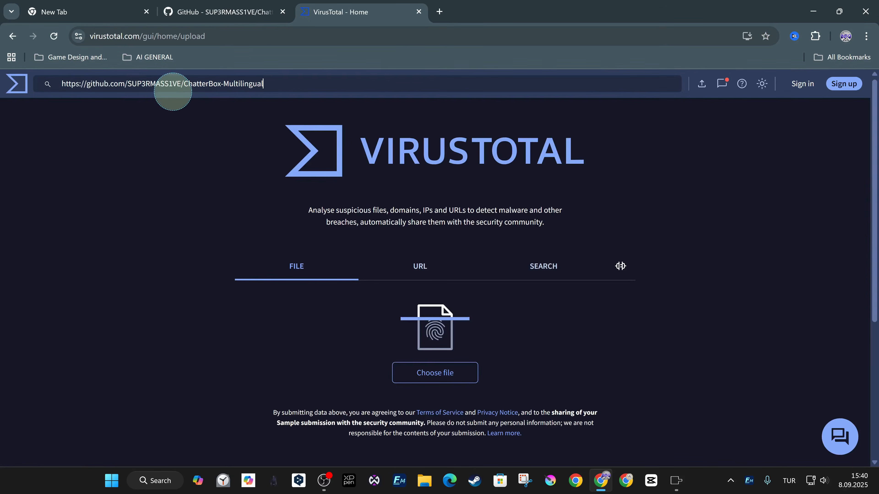
key("Return")
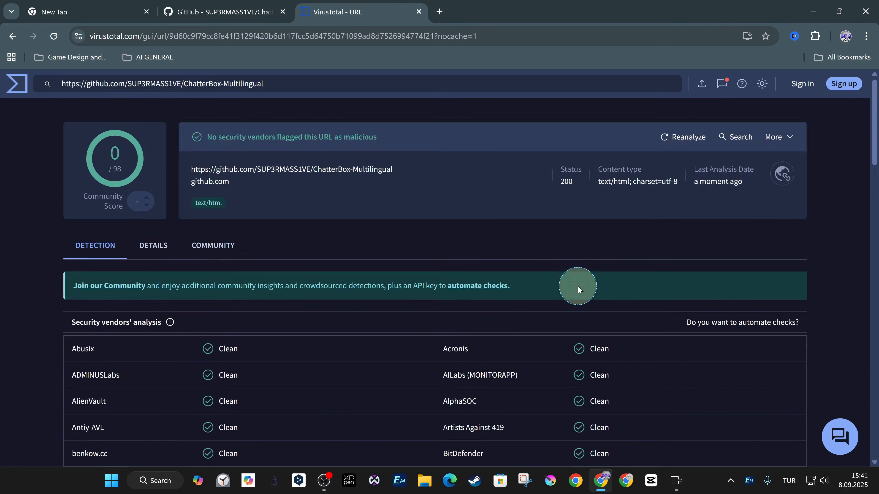
scroll(577, 286, "down", 9)
scroll(515, 315, "up", 7)
scroll(515, 315, "up", 3)
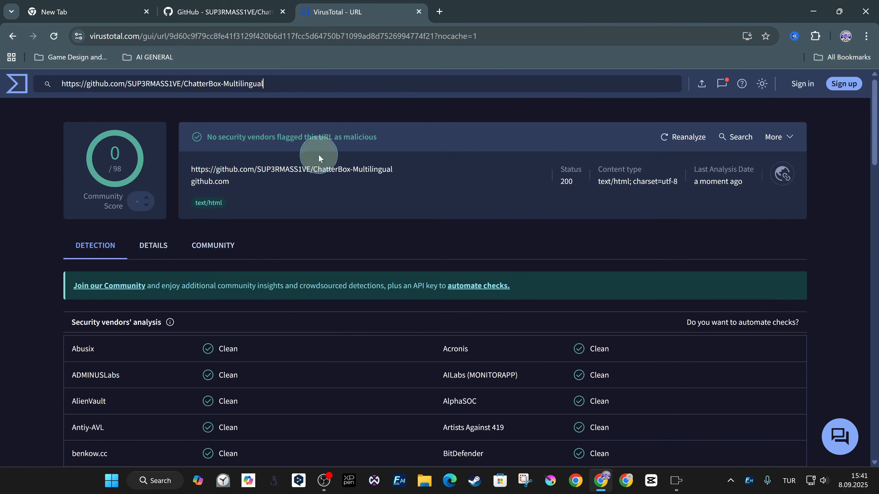
Switch back to Pinokio and start the one-click install of ChatterBox-Multilingual, downloading it as ChatterBox-Multilingual.git
left_click(236, 12)
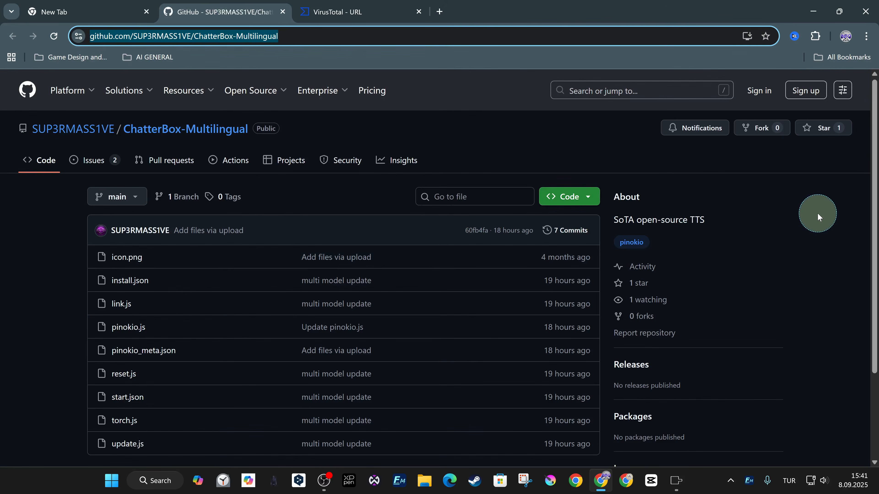
left_click(676, 480)
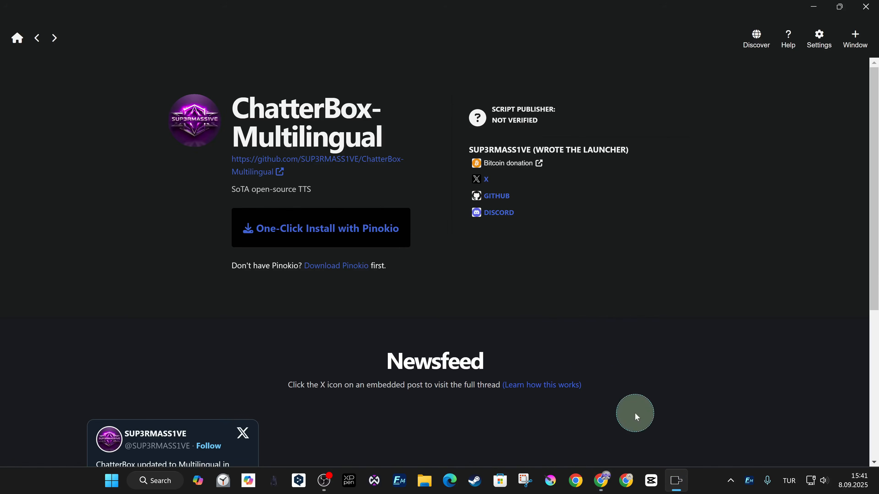
left_click(323, 238)
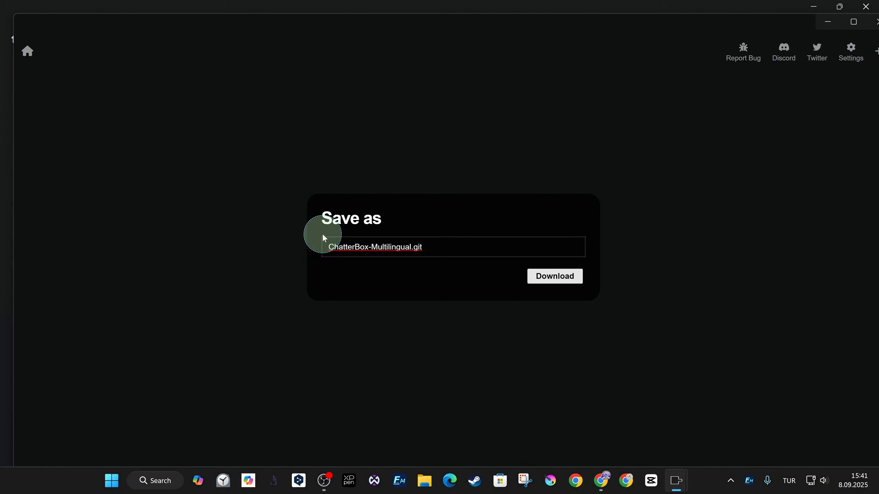
left_click(556, 278)
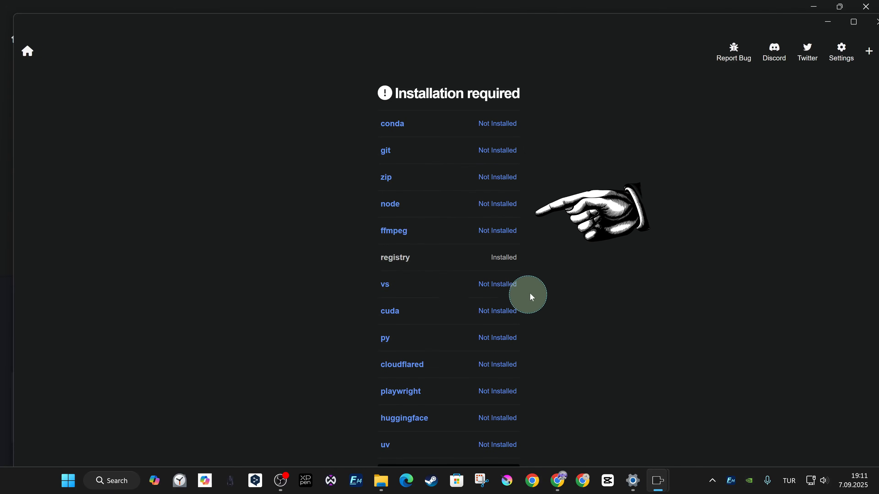
Install the required components such as conda, git and cuda, and install the Chatterbox-Multilingual app
scroll(484, 287, "down", 1)
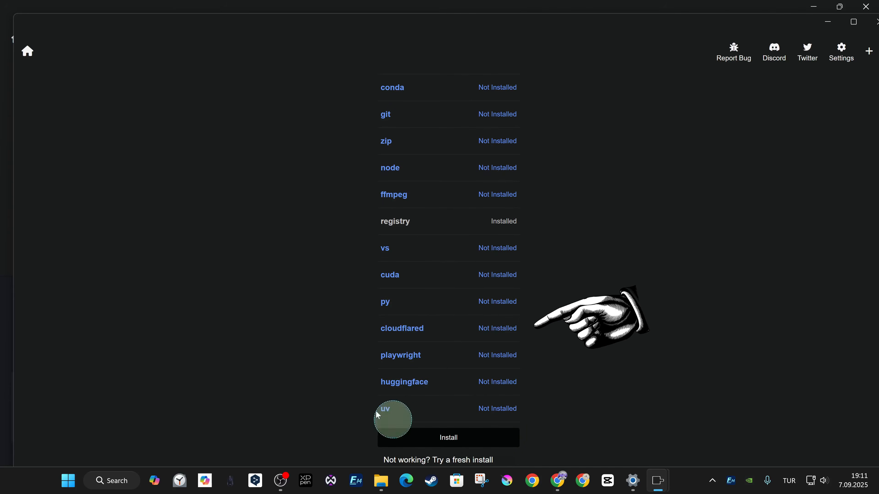
left_click(465, 437)
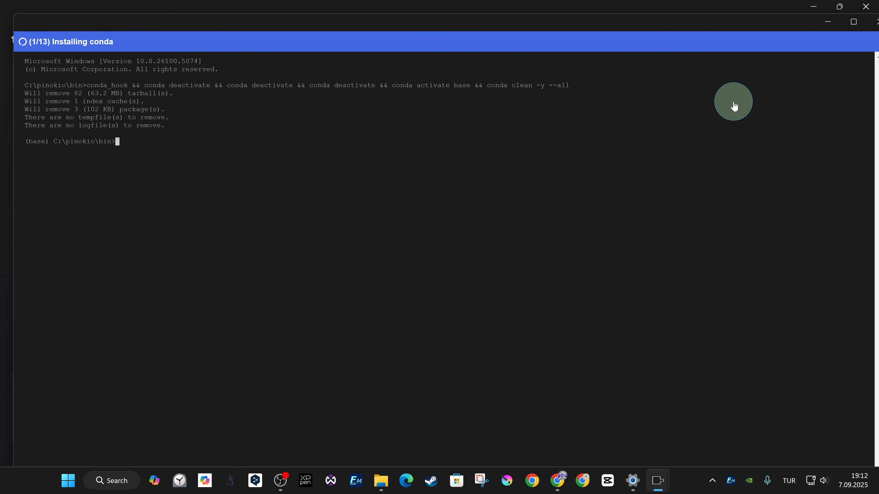
double_click(40, 15)
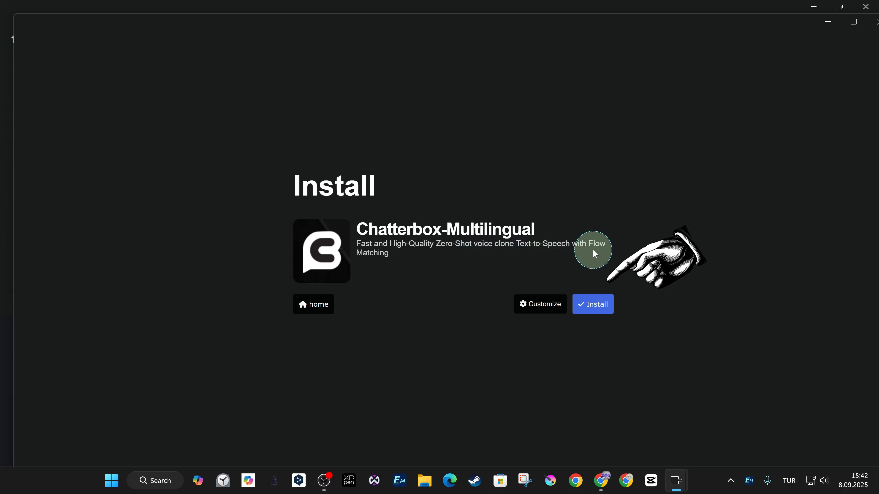
left_click(582, 310)
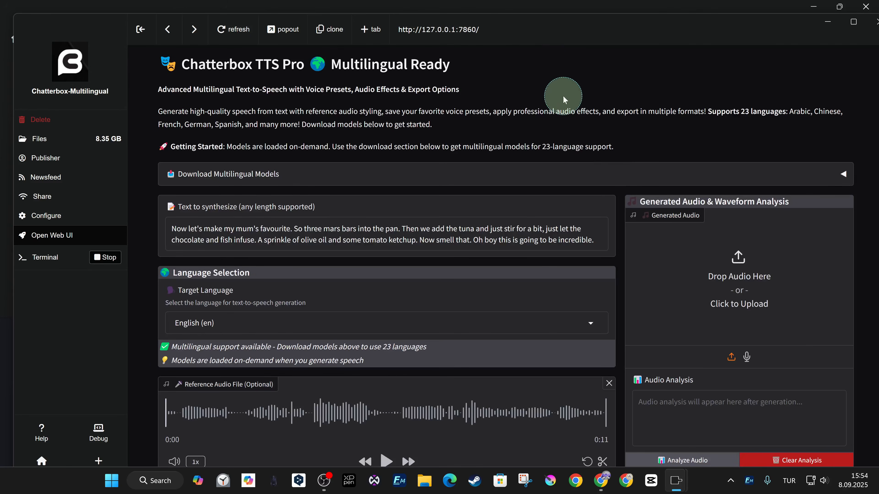
Look through the Chatterbox web interface down to Generate Speech, including the chunk size, temperature and random seed in Advanced Settings
scroll(393, 386, "down", 2)
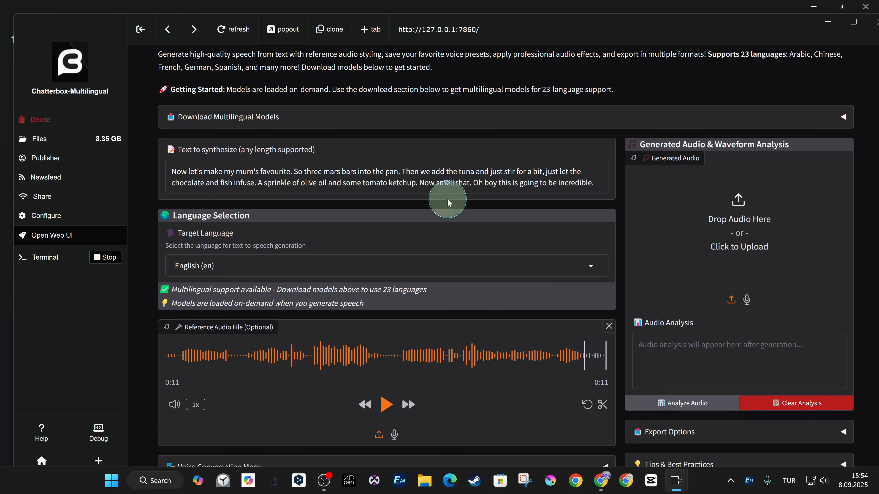
scroll(446, 201, "down", 5)
scroll(507, 333, "up", 2)
scroll(446, 337, "down", 9)
left_click(603, 370)
scroll(623, 323, "down", 1)
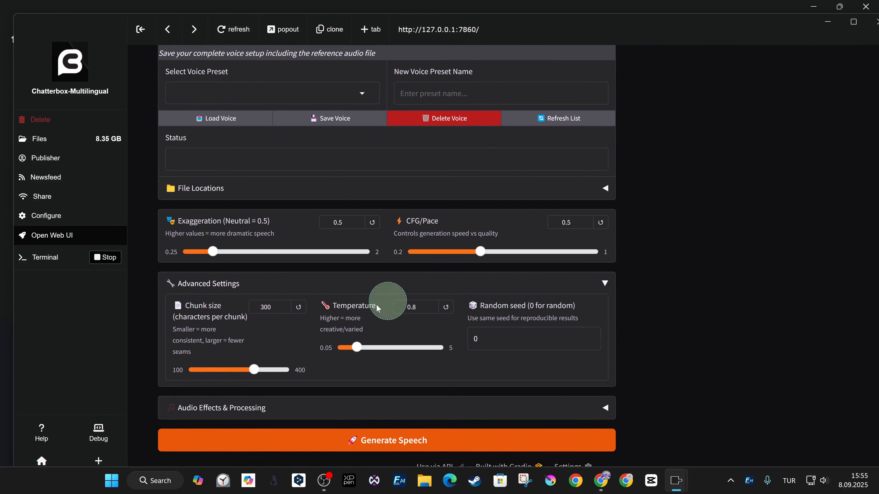
left_click(609, 291)
Play part of the reference audio file and review the text to synthesize and the target language selection
scroll(619, 260, "up", 5)
scroll(619, 261, "up", 5)
left_click(376, 301)
left_click_drag(616, 127, 602, 102)
left_click(670, 71)
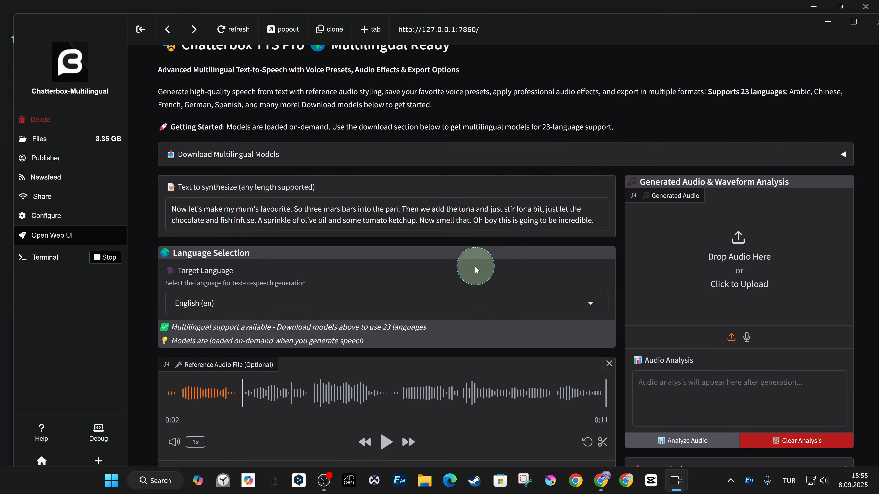
scroll(296, 161, "up", 2)
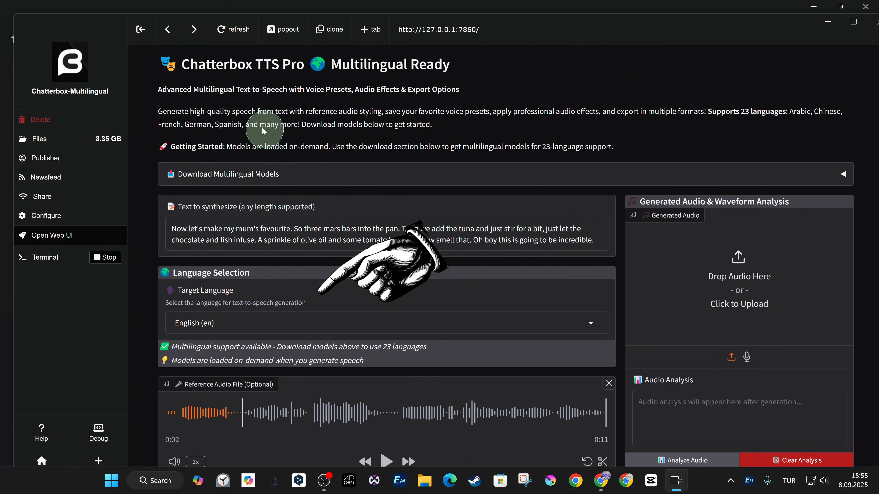
scroll(337, 281, "down", 5)
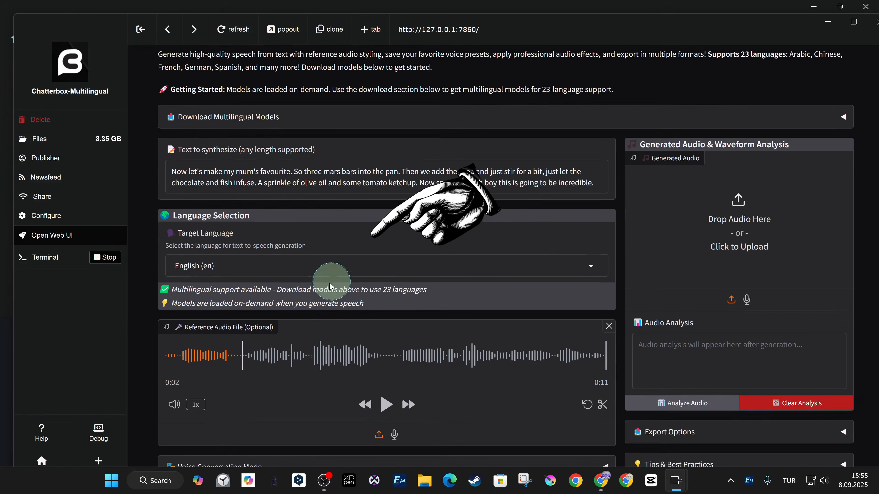
scroll(252, 214, "up", 5)
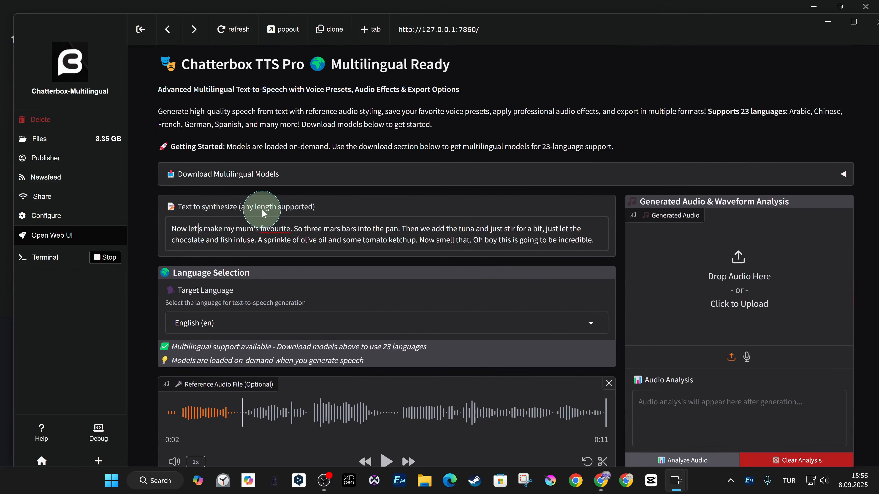
Examine the model file status and download options in the Download Multilingual Models section, and collapse it again
left_click(844, 175)
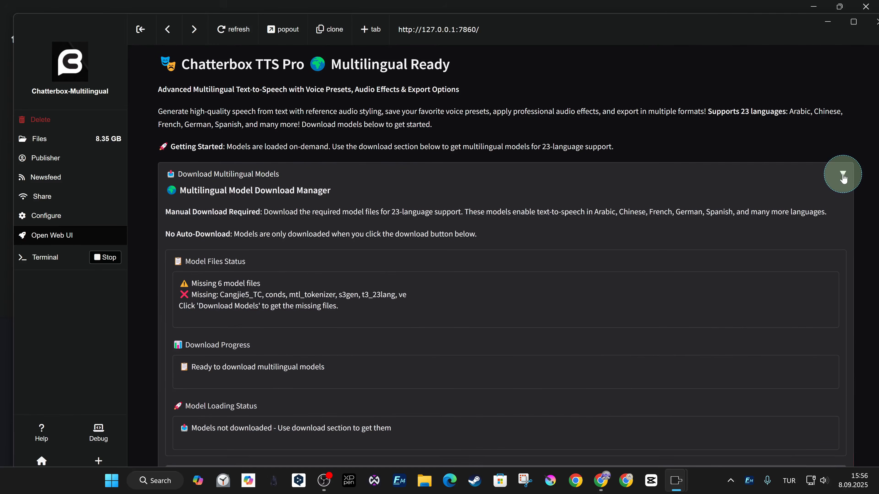
scroll(840, 196, "down", 10)
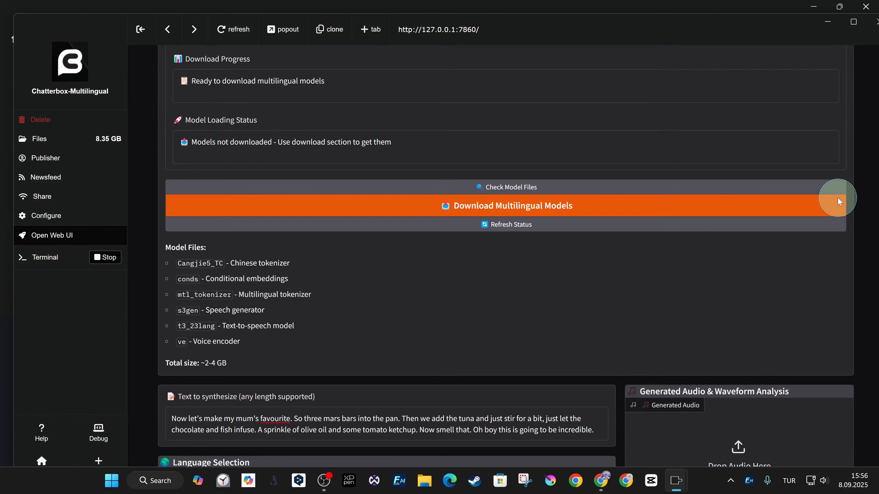
scroll(844, 183, "up", 10)
left_click(847, 174)
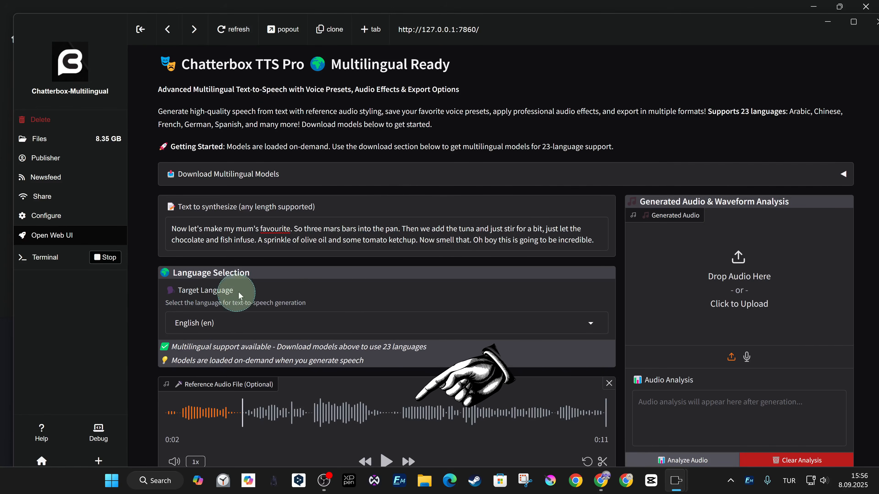
Examine the Voice Presets section, including the preset selection and the File Locations where presets and voice audio are saved
scroll(234, 277, "down", 3)
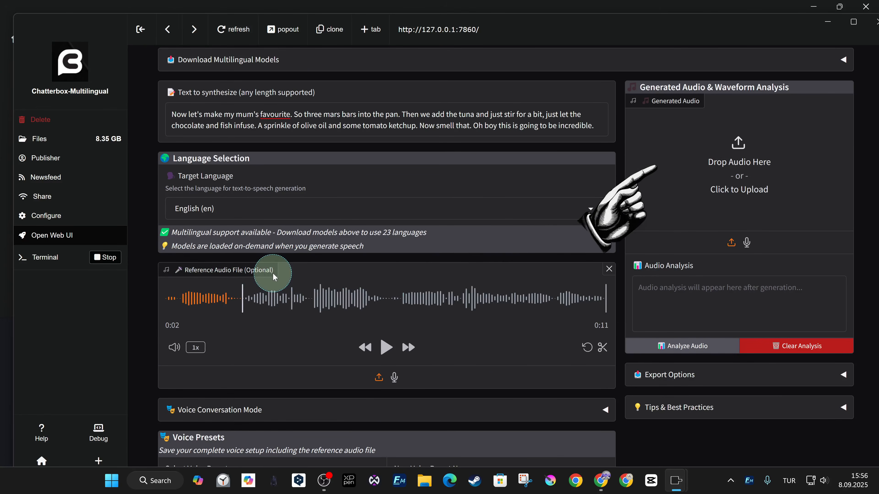
scroll(285, 372, "down", 3)
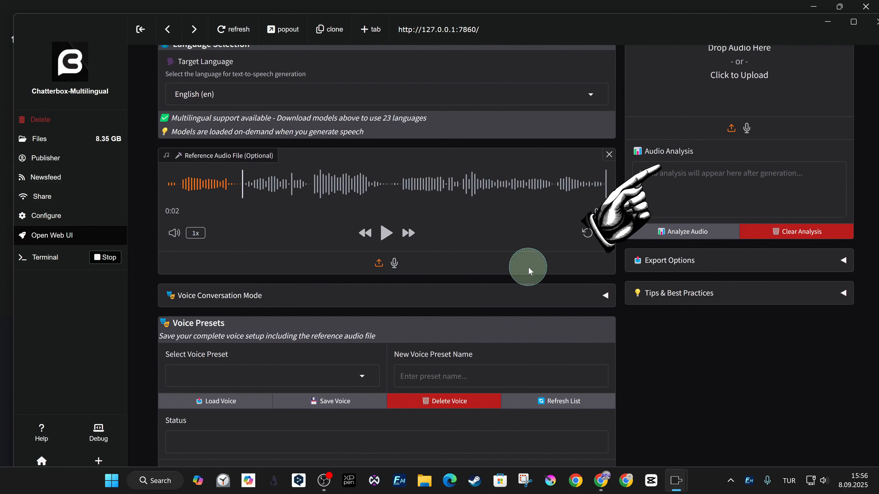
scroll(321, 298, "down", 2)
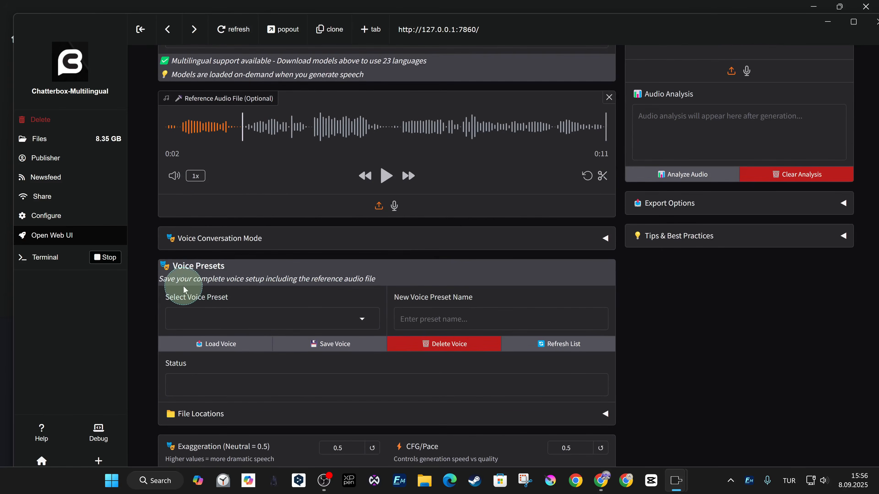
left_click(362, 318)
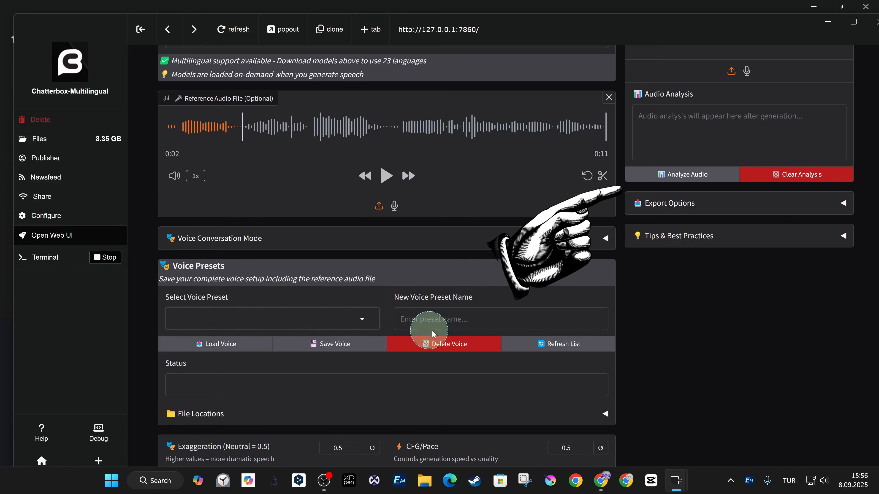
scroll(415, 326, "down", 2)
scroll(588, 277, "down", 2)
left_click(606, 282)
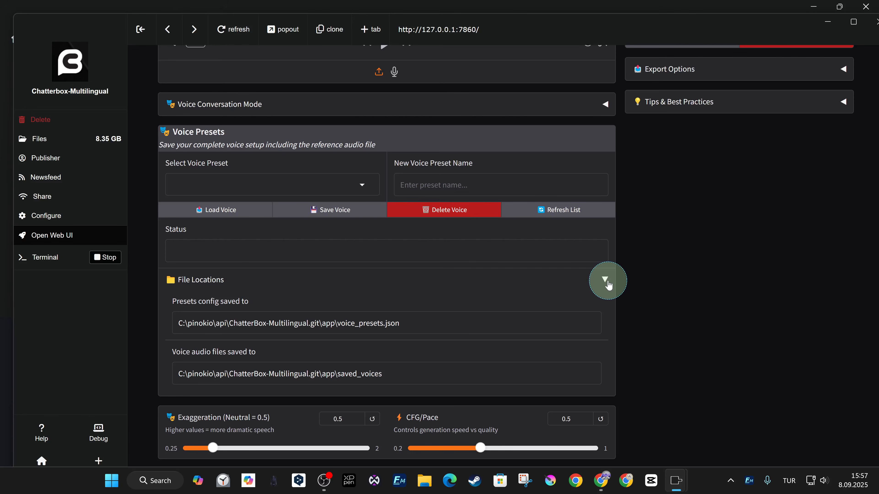
left_click(608, 285)
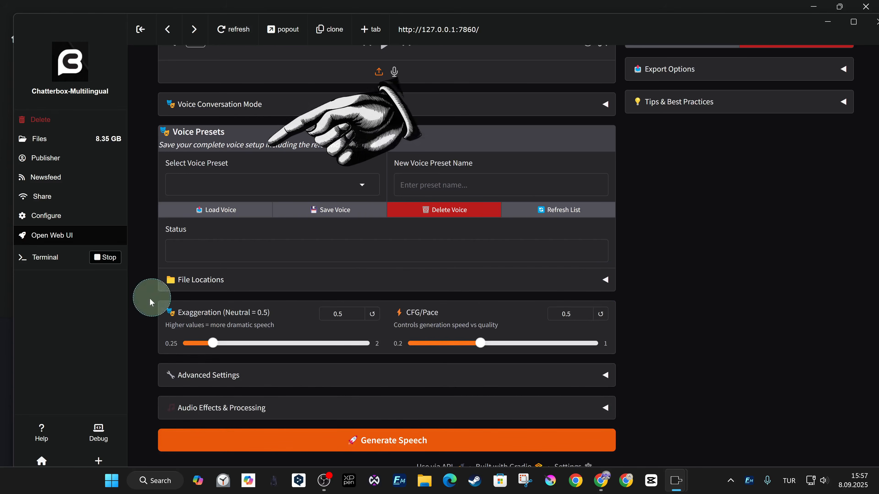
Inspect the Advanced Settings and the basic effects under Audio Effects & Processing, and collapse both sections again
left_click(596, 378)
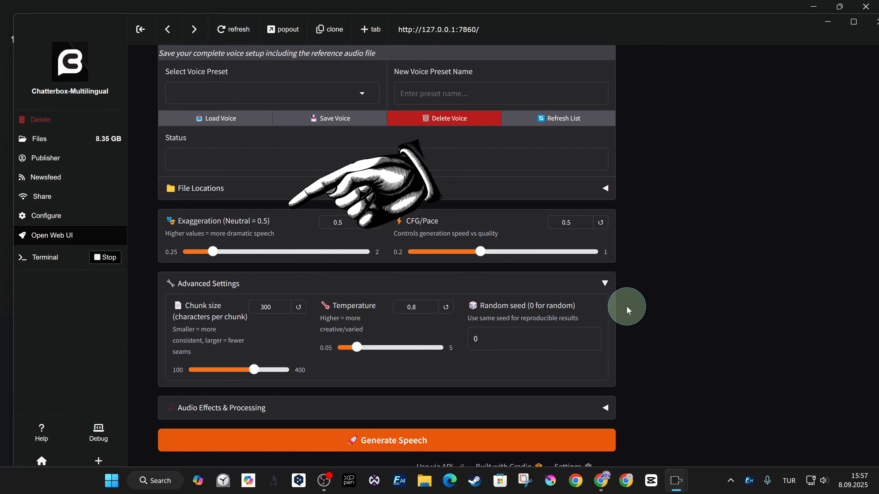
left_click(602, 283)
left_click(607, 407)
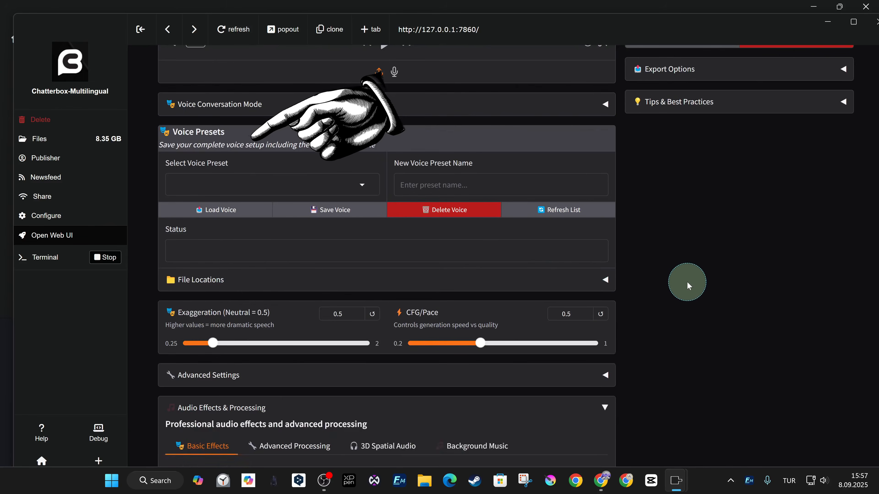
scroll(688, 292, "down", 4)
scroll(341, 383, "down", 2)
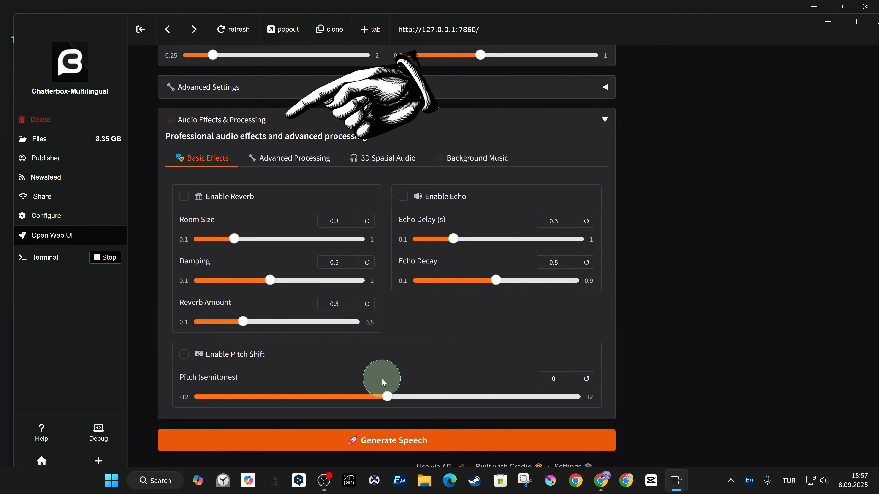
scroll(627, 275, "up", 2)
left_click(602, 233)
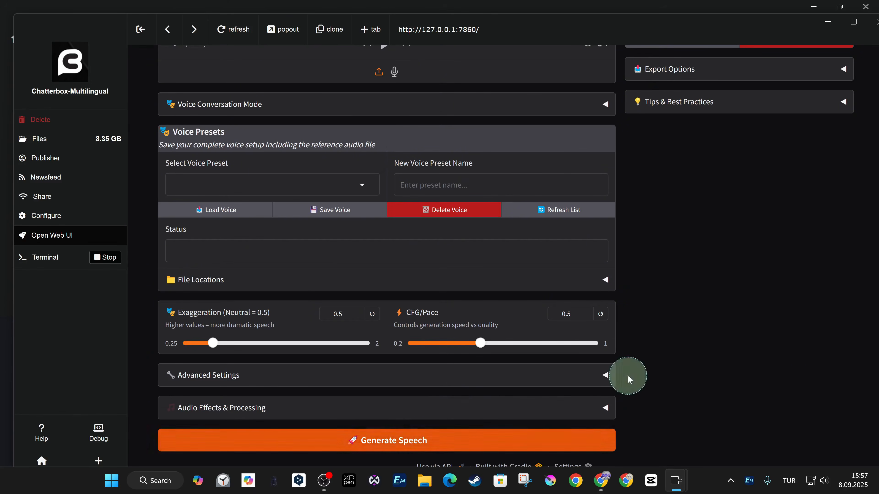
Expand Tips & Best Practices and read through its guides on multilingual use, voice conversation and audio effects down to the conversation examples
scroll(693, 388, "up", 6)
left_click(844, 384)
scroll(684, 243, "down", 5)
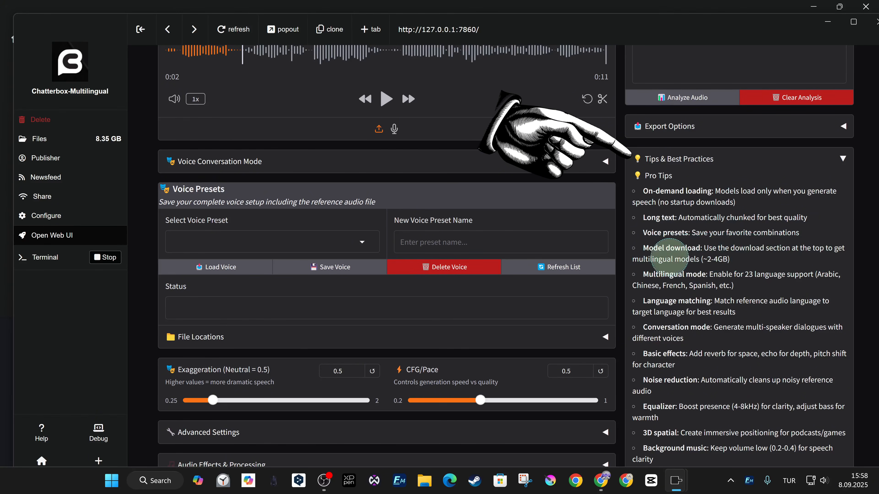
scroll(767, 308, "down", 2)
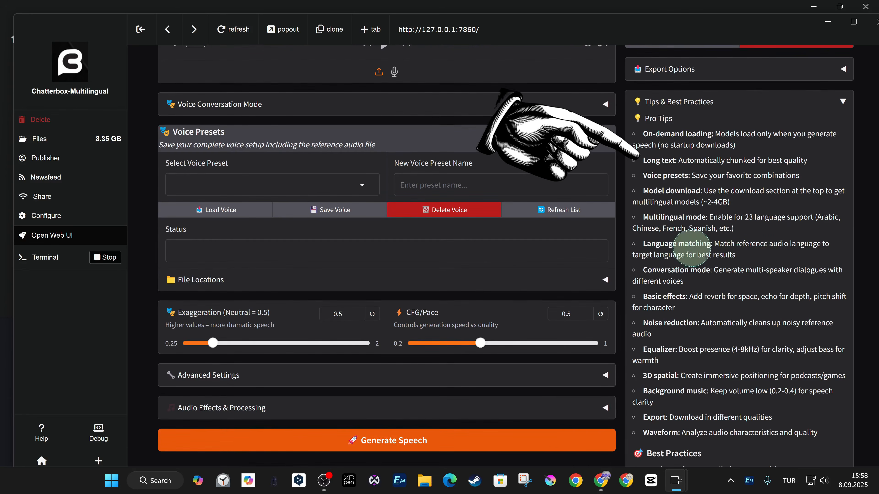
scroll(733, 254, "down", 2)
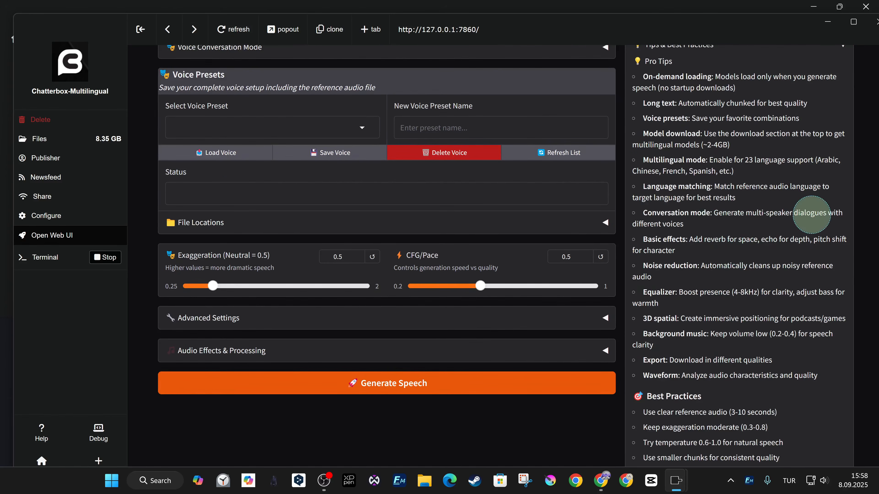
scroll(687, 242, "down", 2)
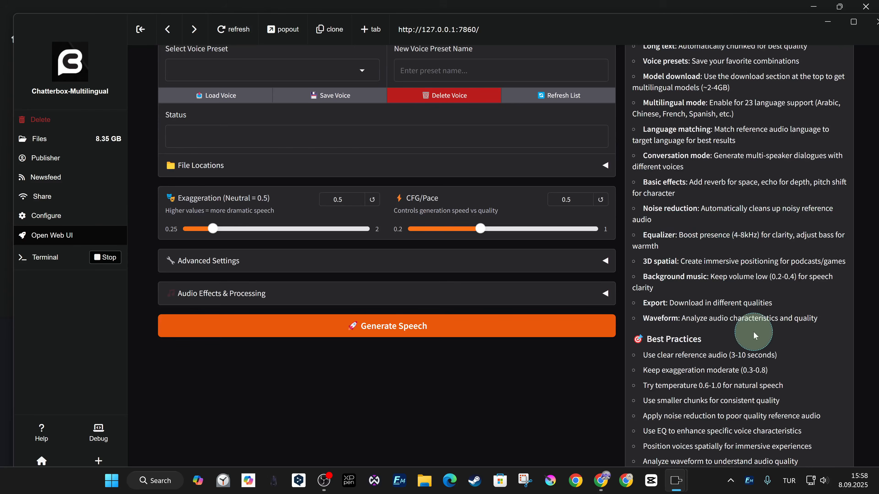
scroll(792, 341, "down", 2)
scroll(796, 312, "down", 2)
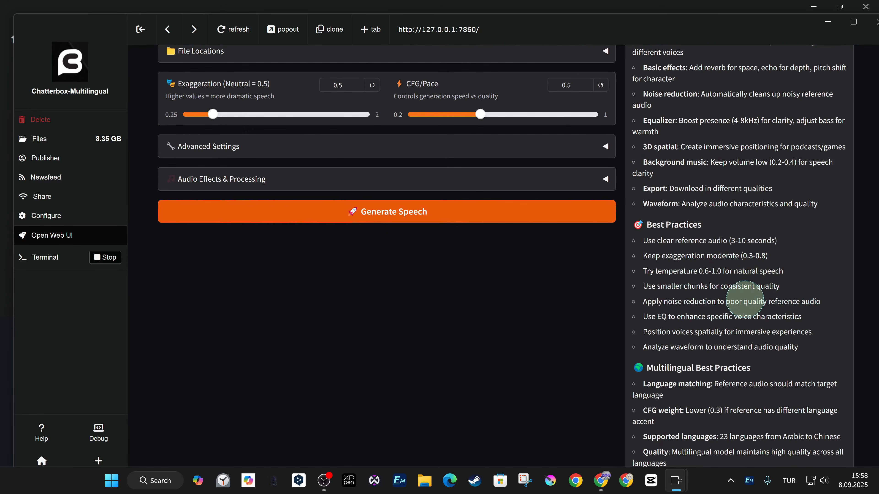
scroll(739, 317, "down", 12)
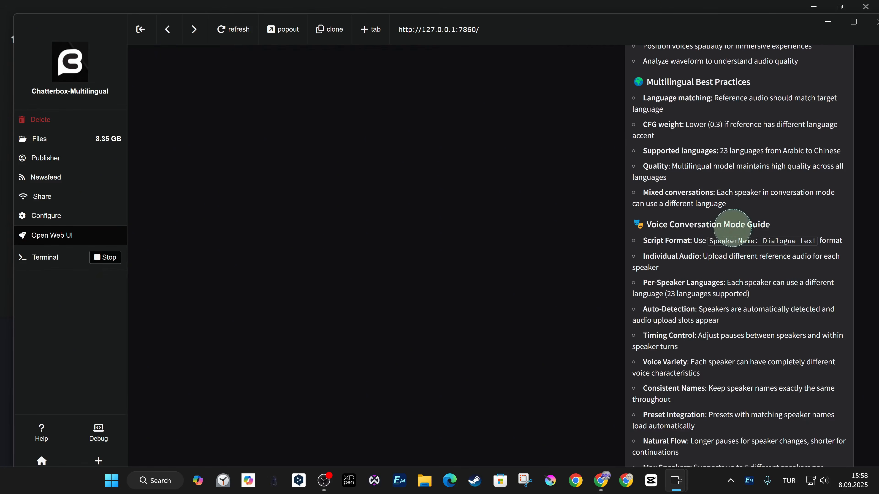
scroll(729, 243, "down", 10)
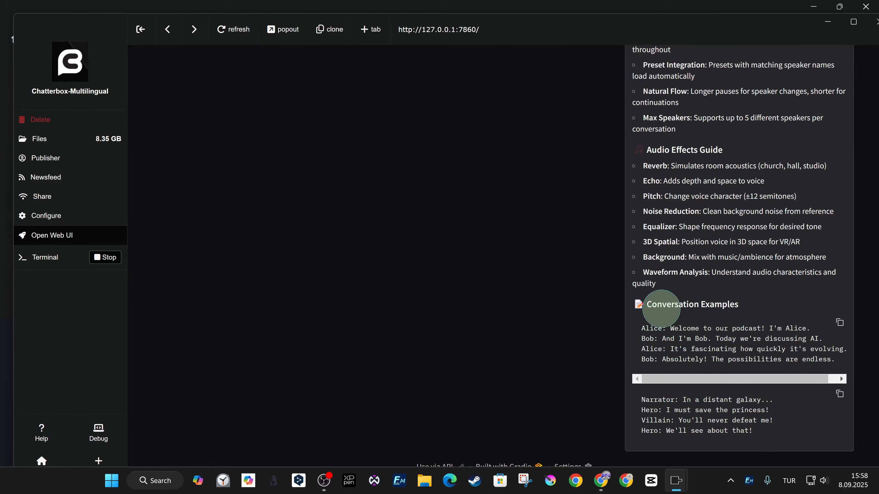
scroll(714, 314, "up", 6)
scroll(516, 323, "up", 20)
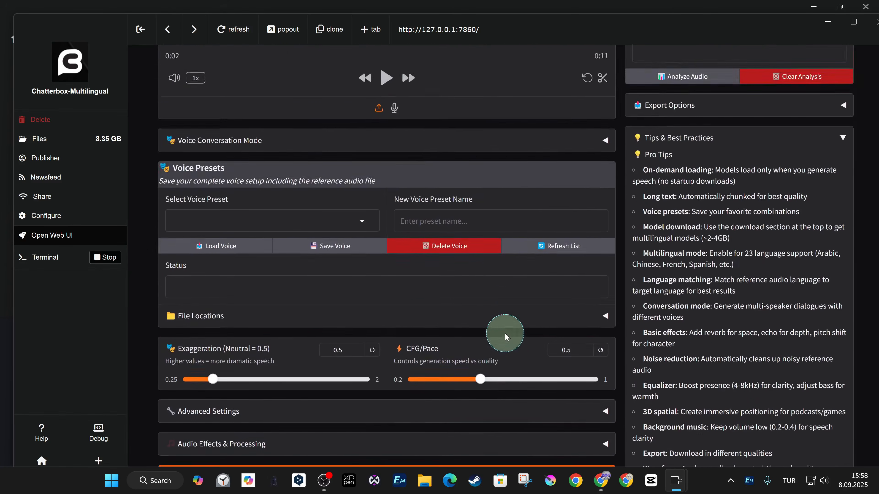
Generate speech from the existing English text using the loaded reference audio, and return to the generated audio and its analysis
scroll(483, 284, "up", 1)
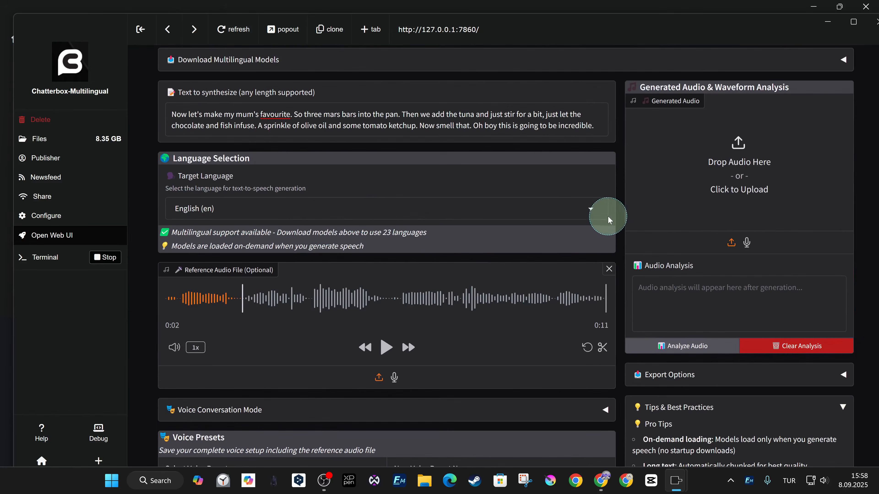
scroll(488, 220, "down", 10)
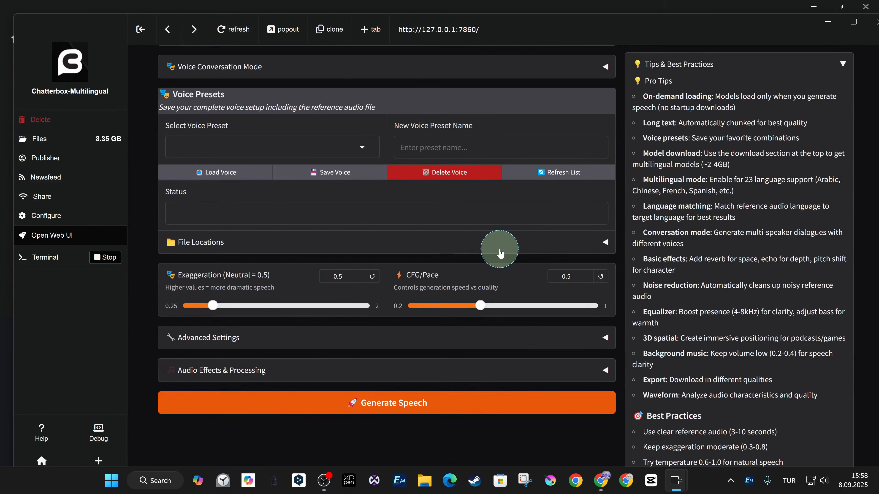
scroll(555, 250, "up", 4)
scroll(506, 251, "down", 8)
left_click(441, 244)
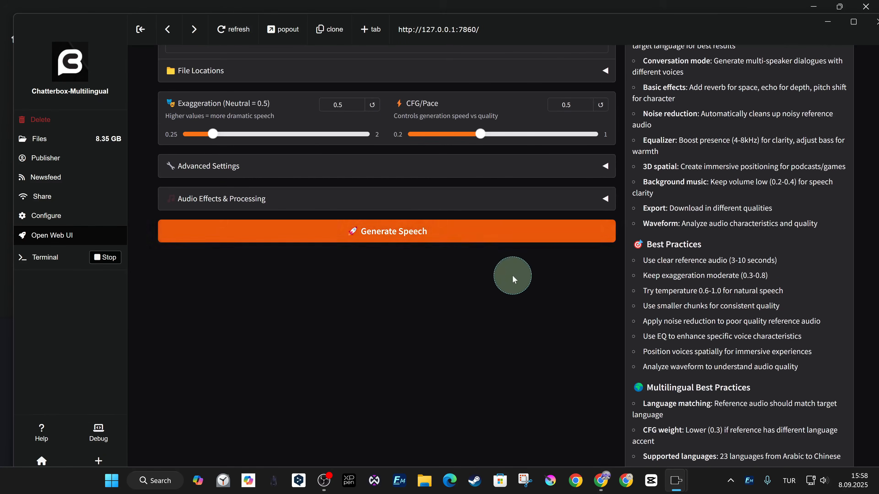
scroll(627, 304, "up", 15)
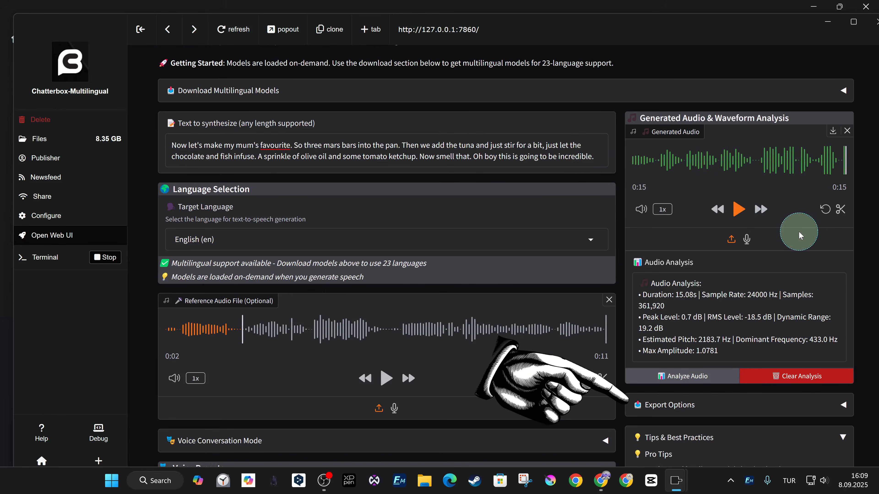
Download the generated audio to the Desktop as a Wave Sound file named audio
left_click(831, 134)
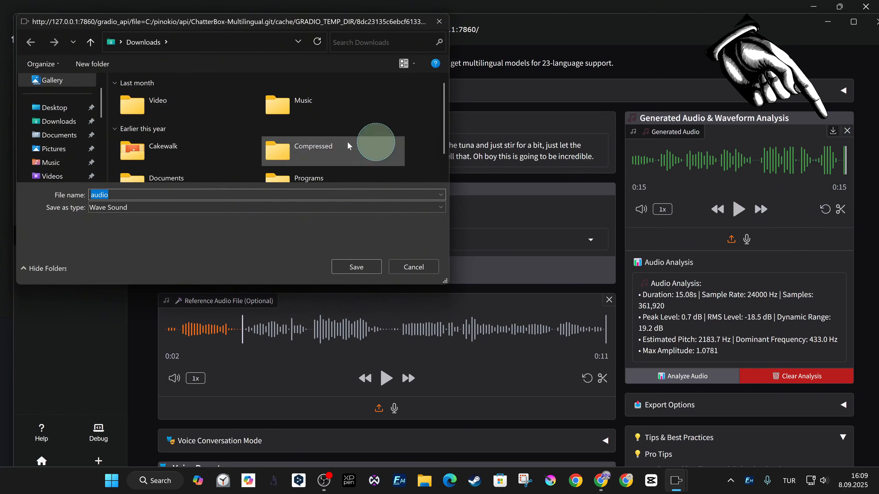
left_click(55, 110)
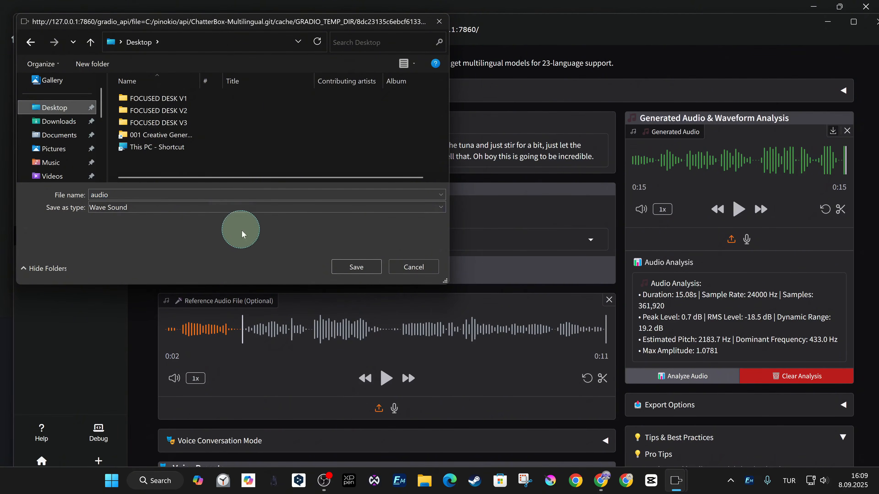
left_click(356, 267)
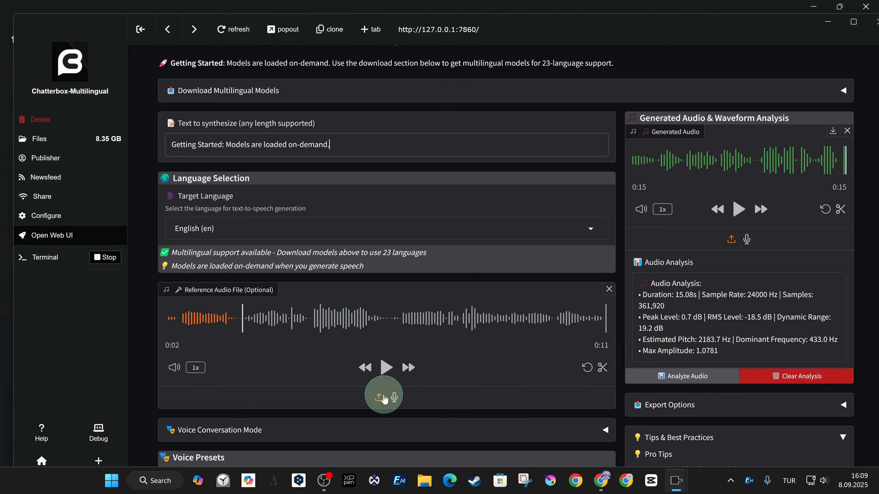
Replace the reference audio with the REFF TE5 Enhance Speech file from the Desktop, and play about 12 seconds of it
left_click(379, 399)
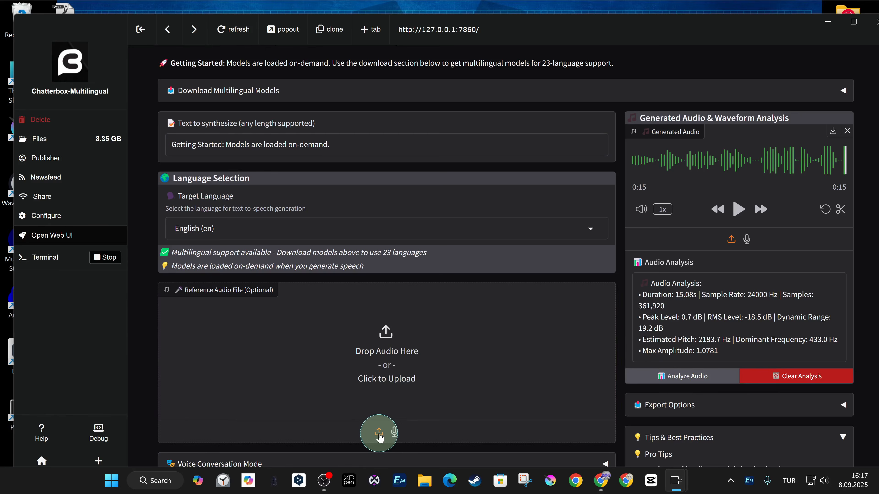
left_click(387, 378)
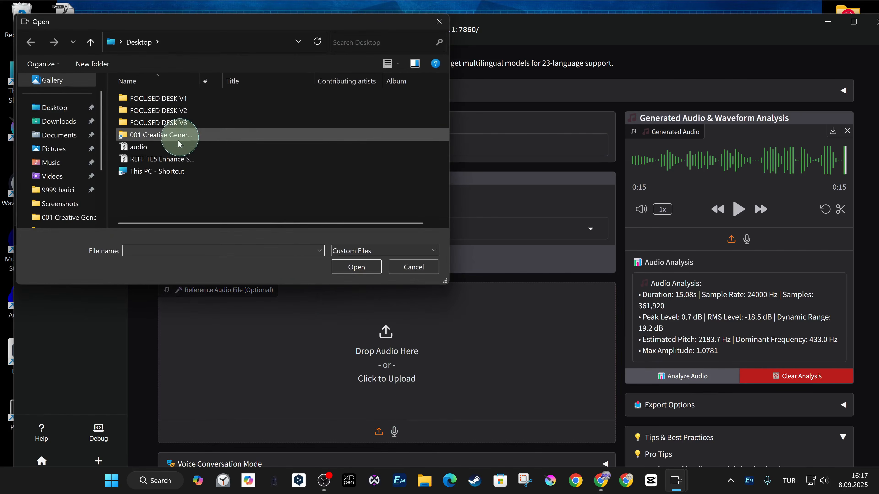
double_click(173, 160)
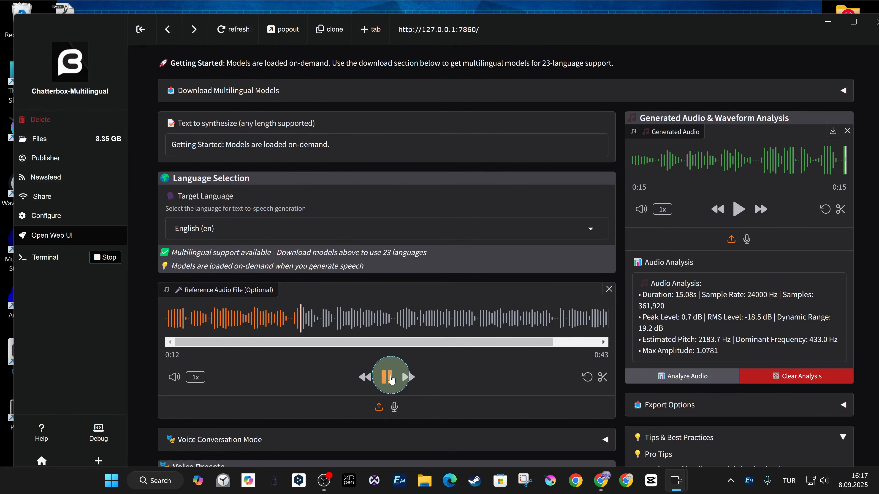
left_click(391, 380)
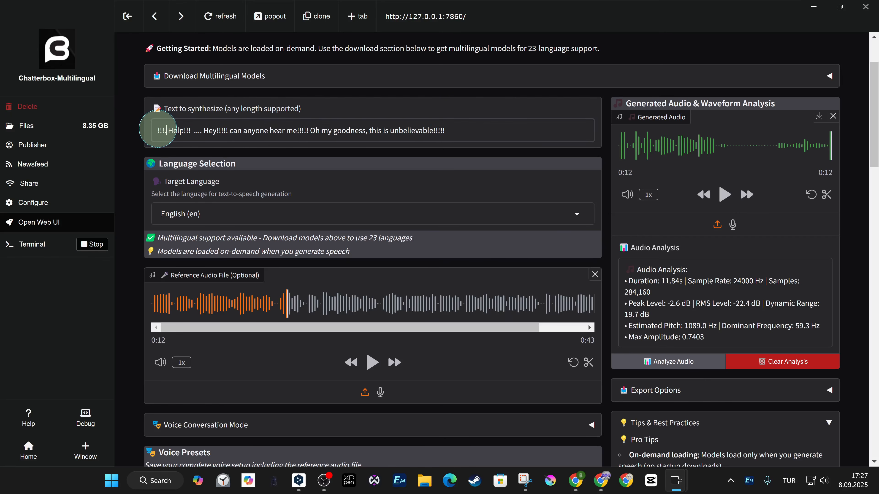
Generate speech from "!!!... Help!!! .... Hey!!!!! can anyone hear me!!!!! Oh my goodness, this is unbelievable!!!!!" and play the result
scroll(585, 320, "down", 20)
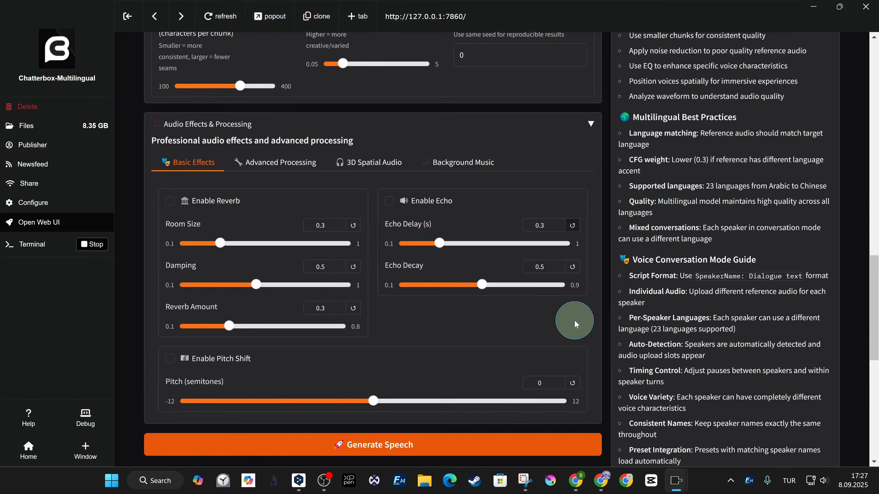
scroll(634, 224, "up", 15)
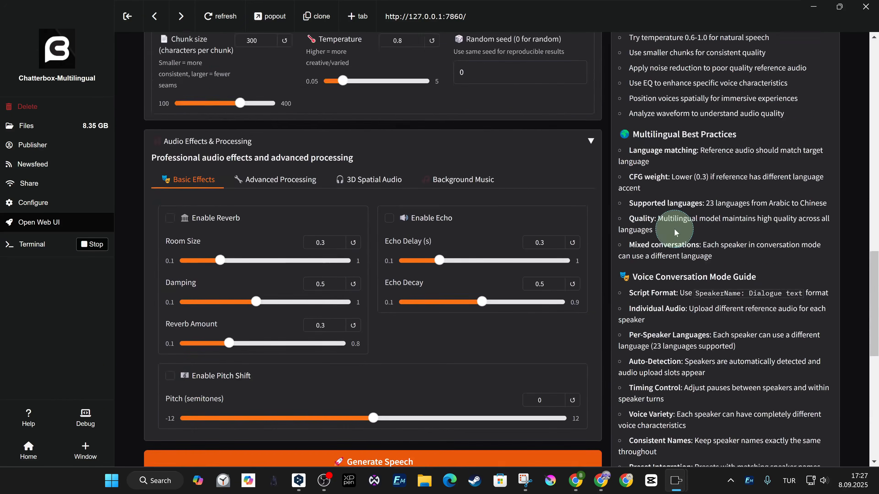
scroll(683, 222, "up", 10)
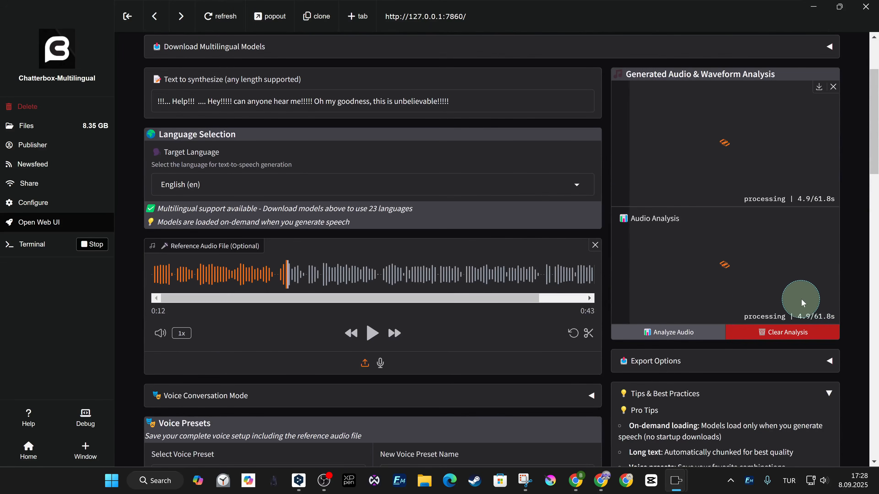
left_click(725, 165)
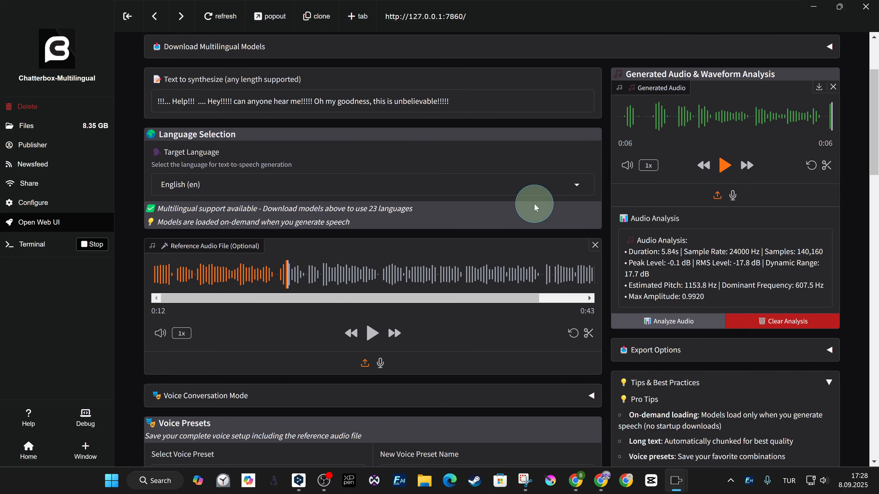
Review the exaggeration, CFG/Pace and temperature settings used for the generated speech
scroll(535, 207, "down", 10)
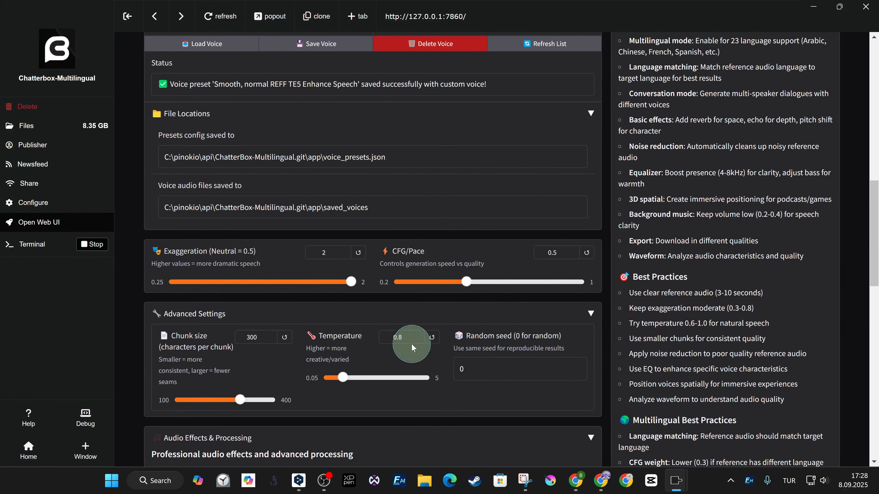
scroll(382, 348, "down", 10)
scroll(520, 296, "up", 10)
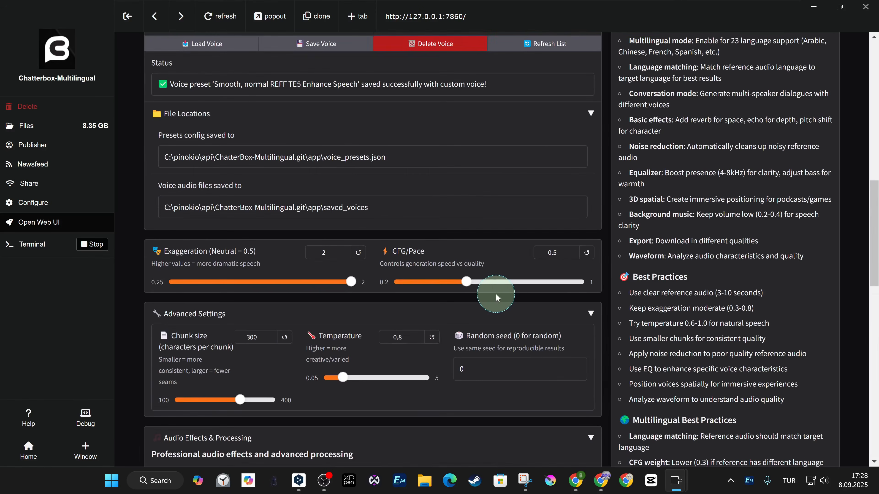
Save the current voice setup as a preset named Very Exciting REFF TE5 Enhance Speech and check the saved preset list
scroll(497, 298, "up", 5)
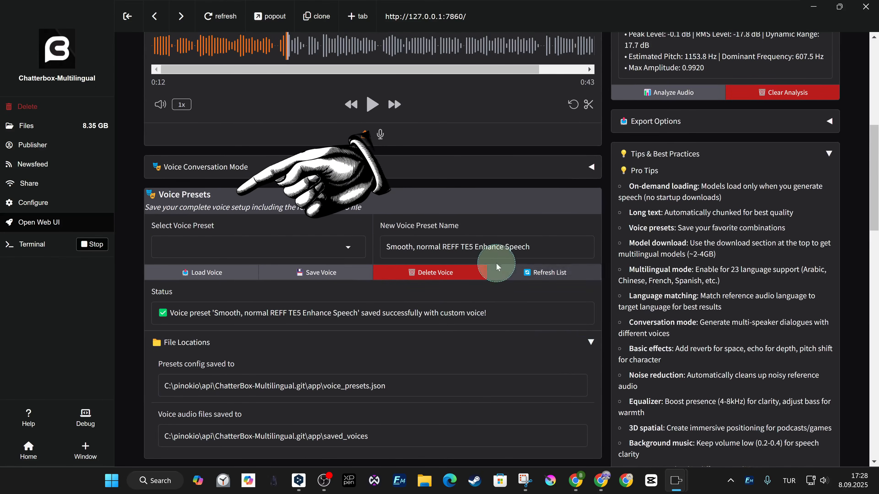
left_click_drag(443, 246, 318, 246)
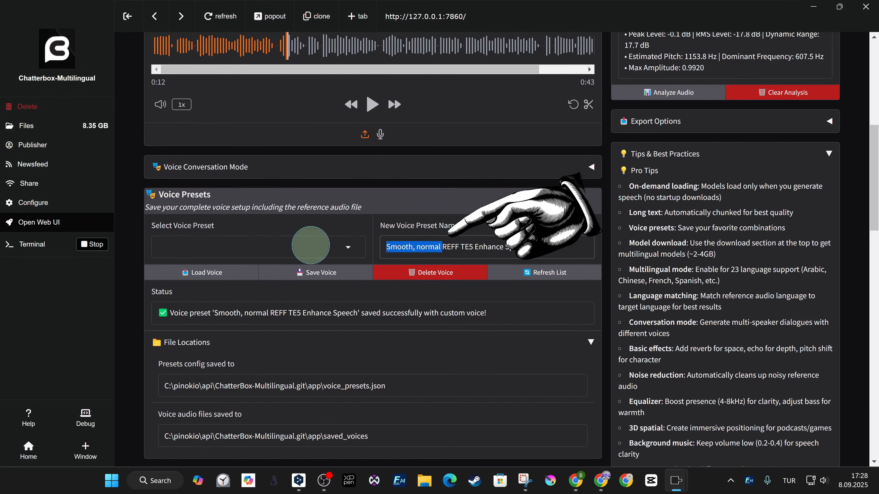
type("Very Exciting")
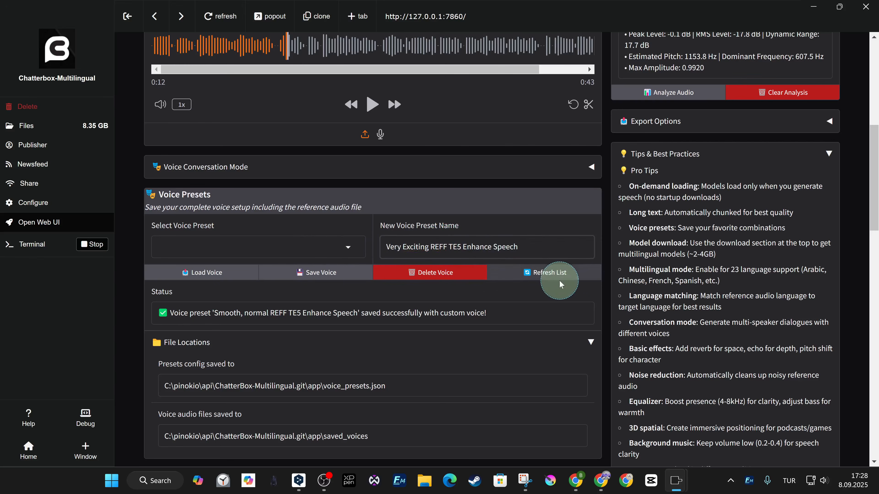
left_click(300, 271)
left_click(348, 247)
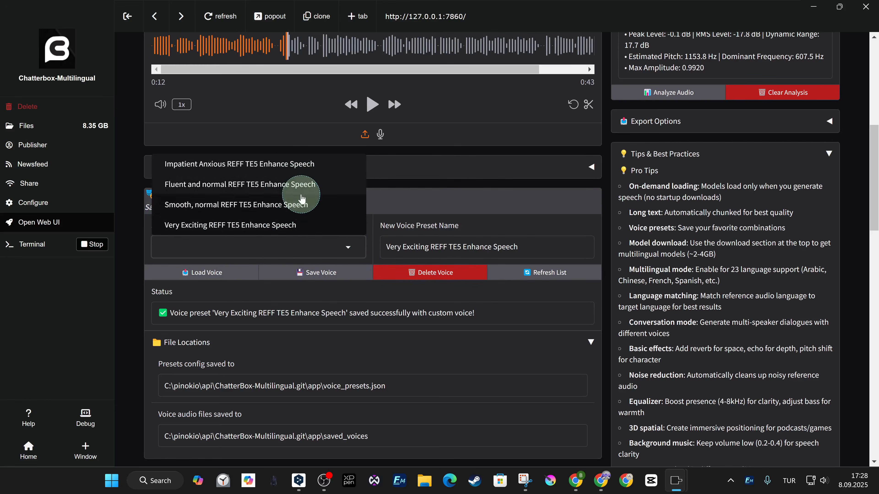
left_click(615, 308)
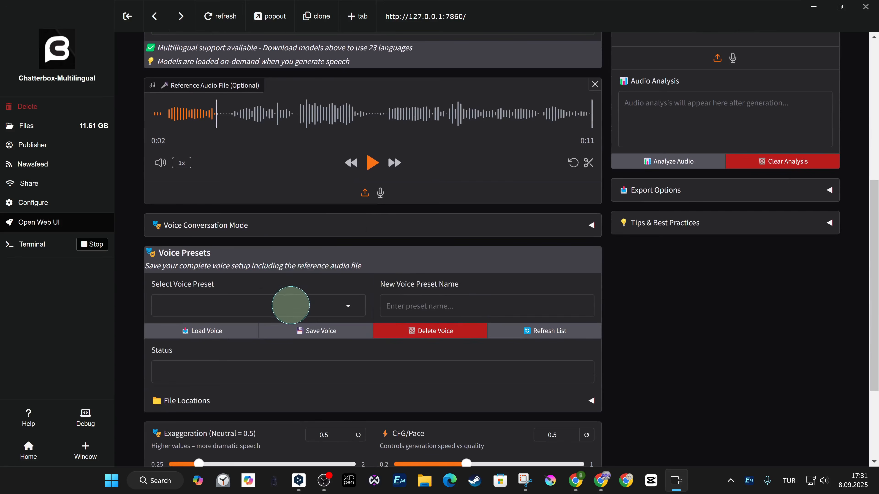
Load the Very Exciting REFF TE5 Enhance Speech voice preset and play about one second of its reference audio
left_click(291, 306)
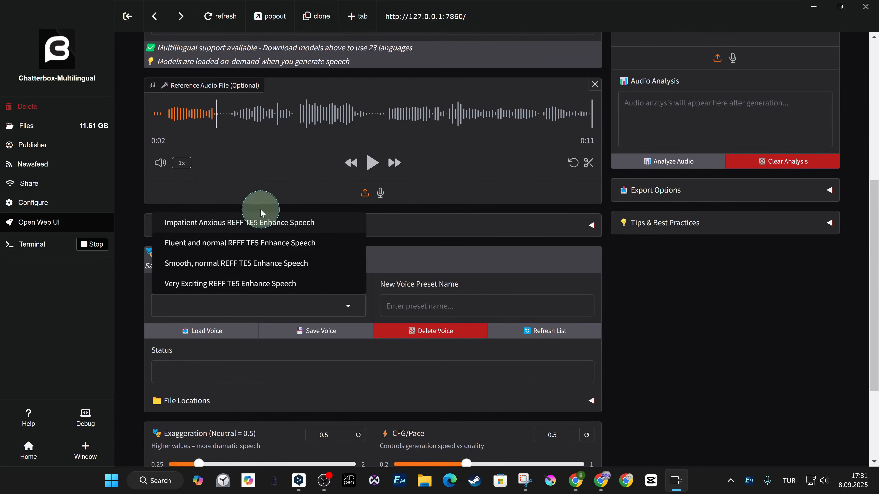
left_click(260, 289)
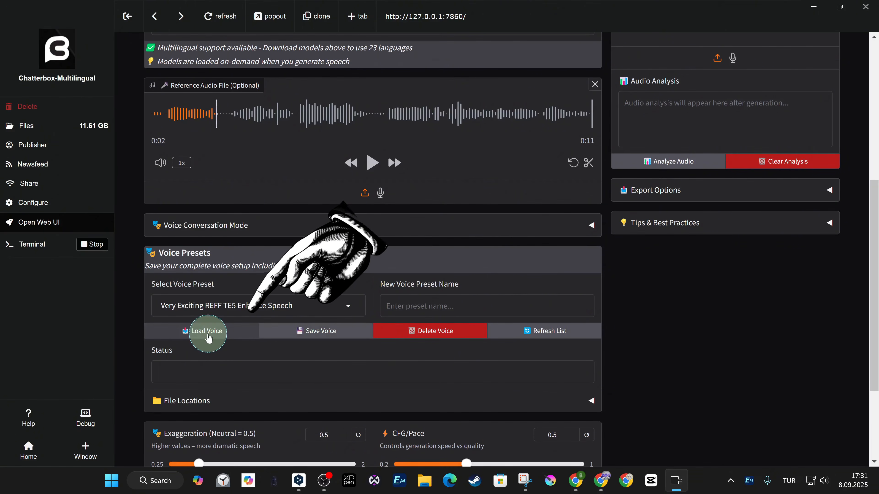
left_click(208, 332)
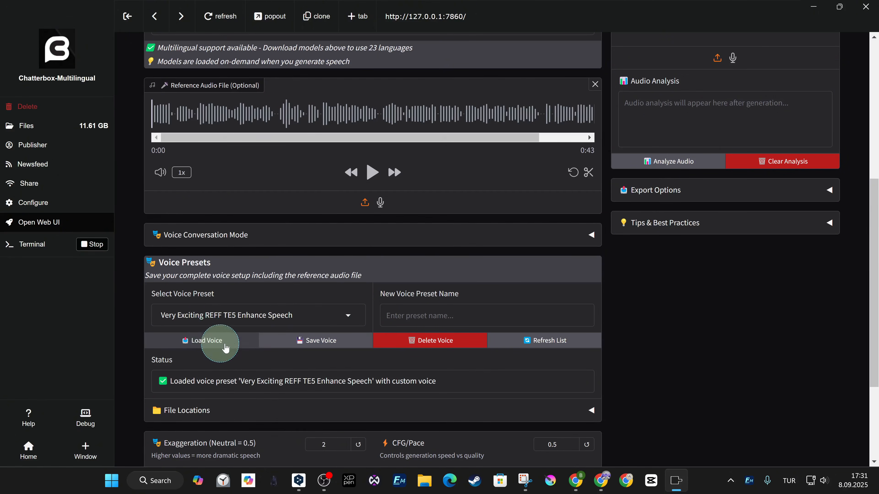
scroll(401, 305, "up", 1)
scroll(402, 305, "up", 1)
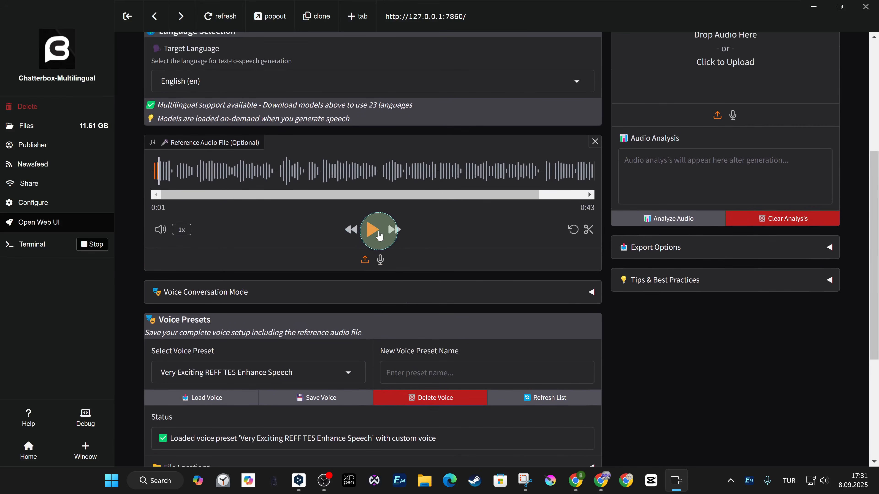
Generate English speech from the "Now let's make my mum's favourite" text with the loaded preset
scroll(392, 337, "down", 9)
scroll(312, 329, "up", 19)
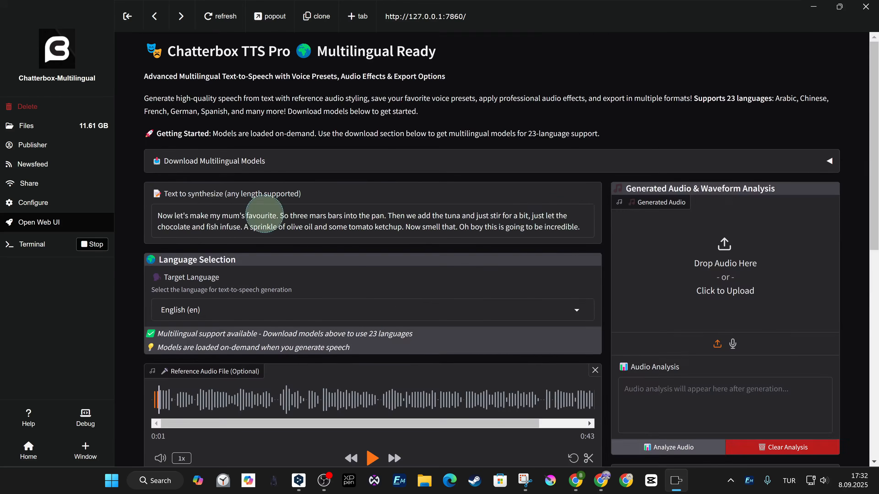
scroll(606, 221, "down", 10)
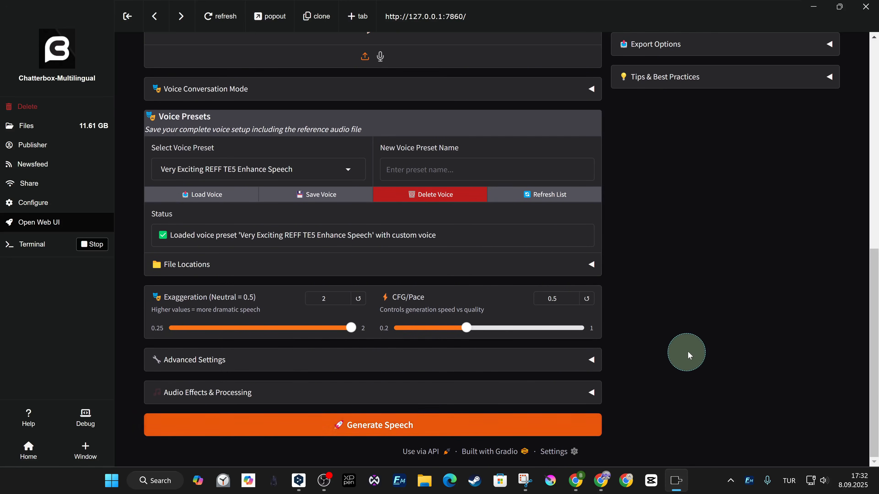
scroll(692, 349, "up", 10)
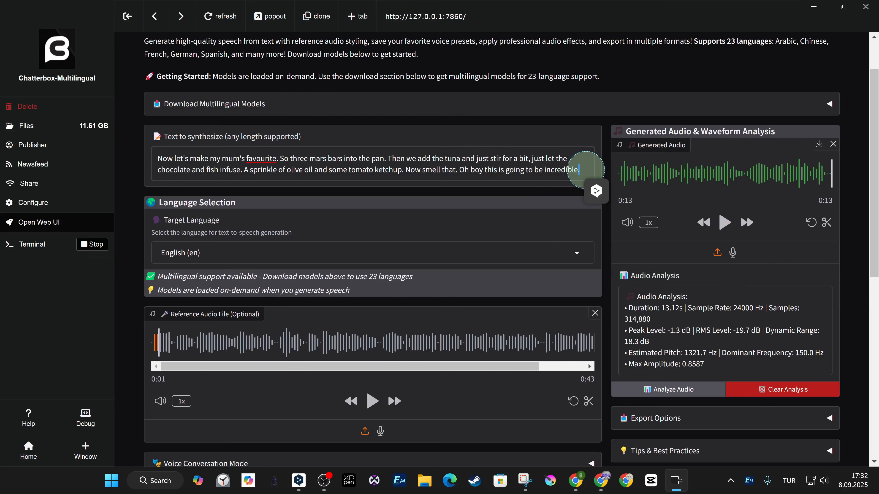
Edit the text's punctuation to end in "incredible!!!", with "?!" after "favourite" and "..." after "Now smell that"
type("!!!")
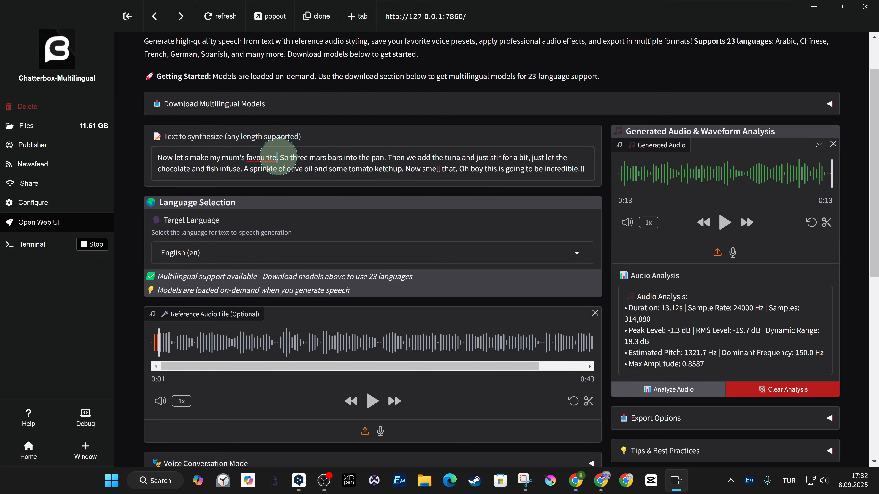
type("?")
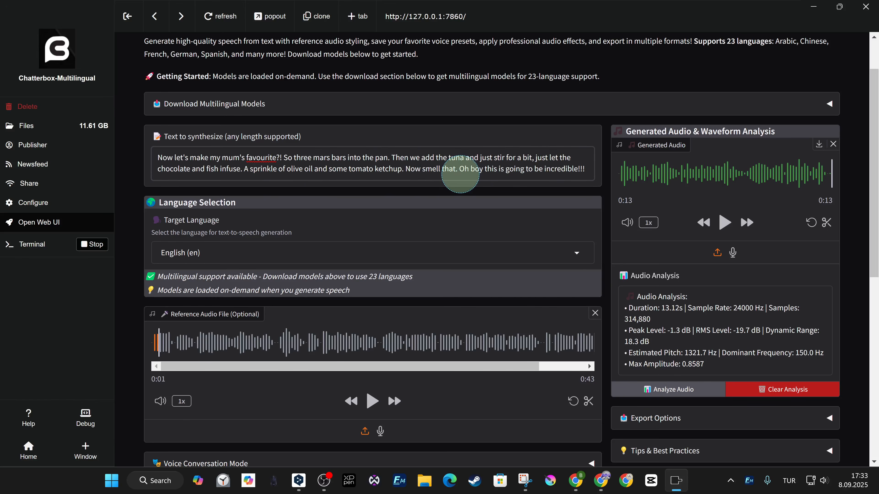
type("..")
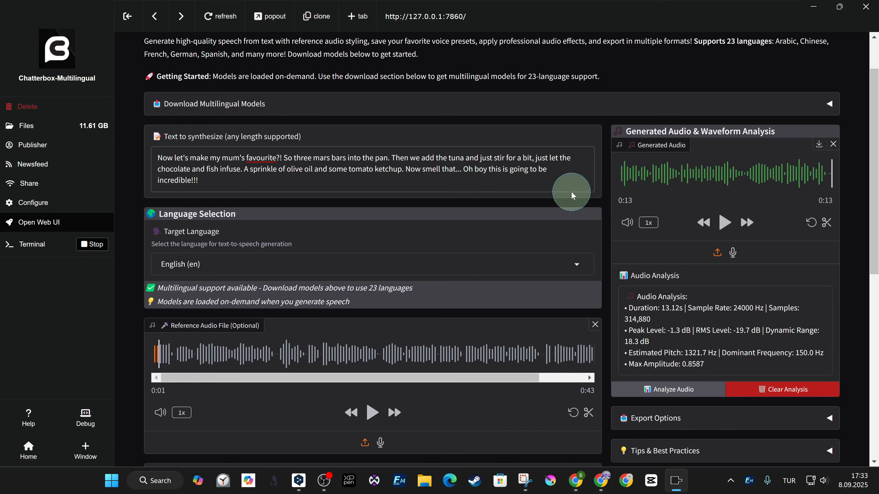
Generate speech from the repunctuated text with the Very Exciting preset and play the result
scroll(469, 222, "down", 3)
scroll(530, 353, "down", 8)
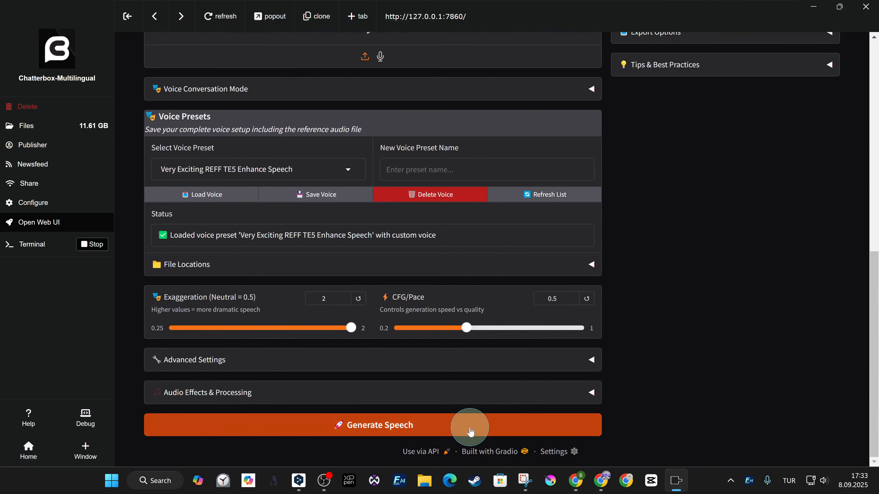
left_click(597, 425)
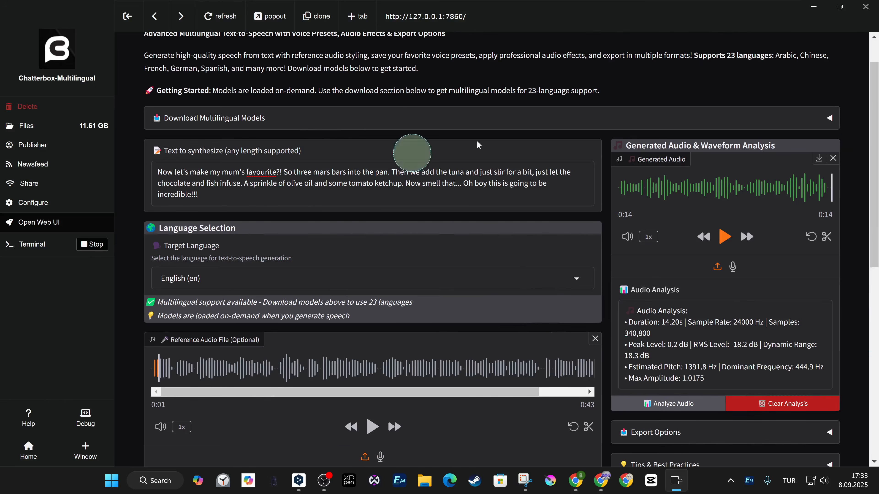
scroll(697, 74, "up", 2)
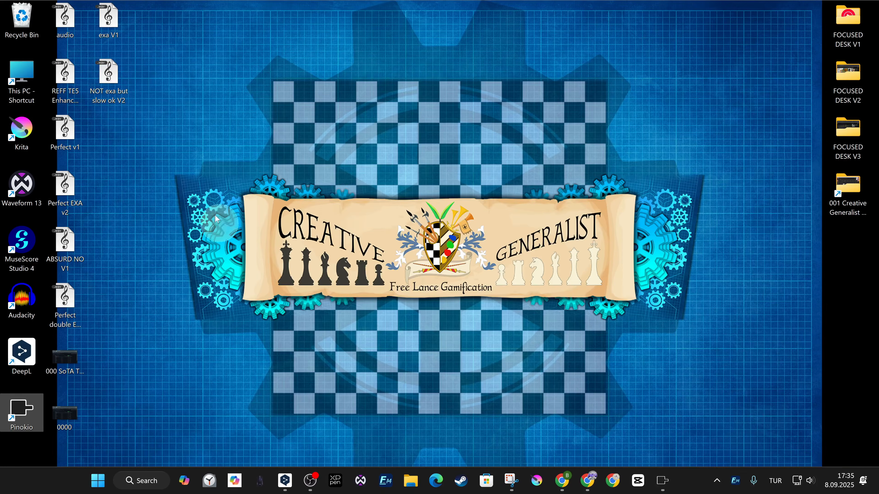
Play the exa V1 audio file from the desktop and check the system sound volume
double_click(108, 19)
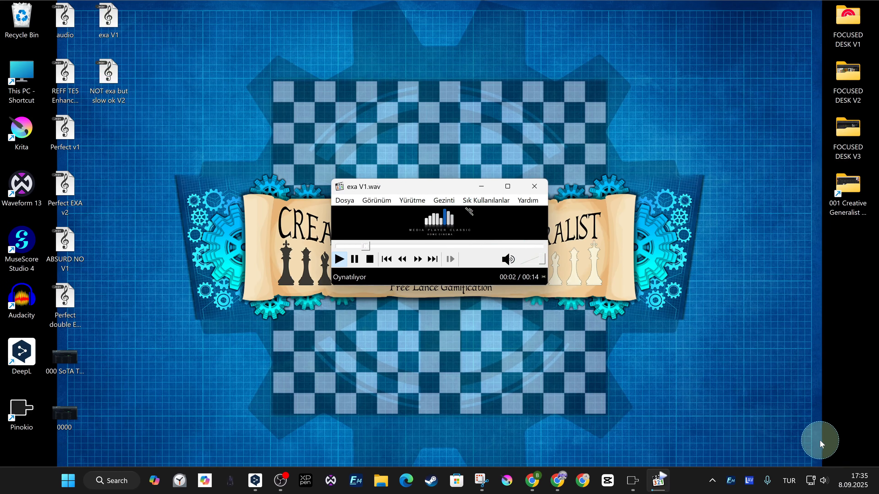
left_click(829, 484)
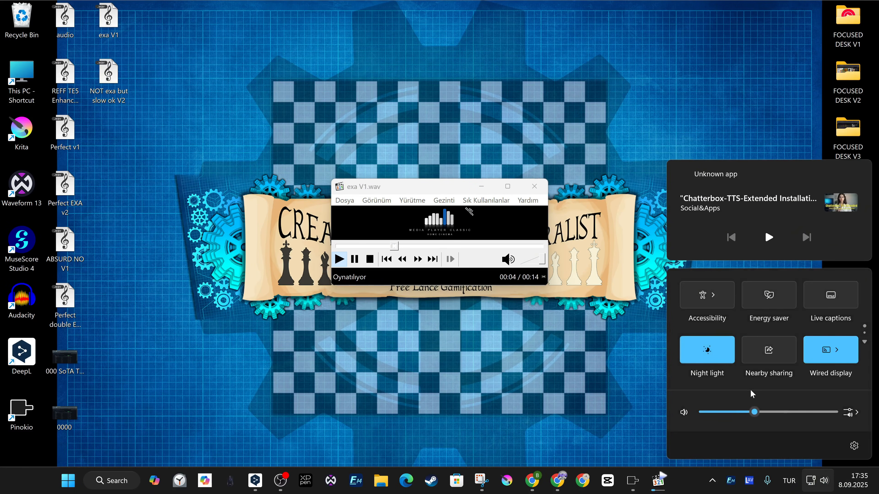
left_click(613, 113)
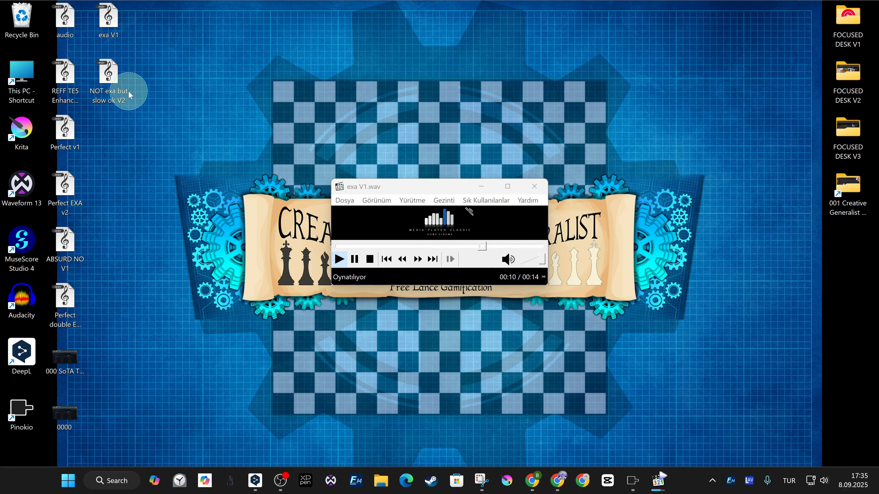
mouse_move(120, 94)
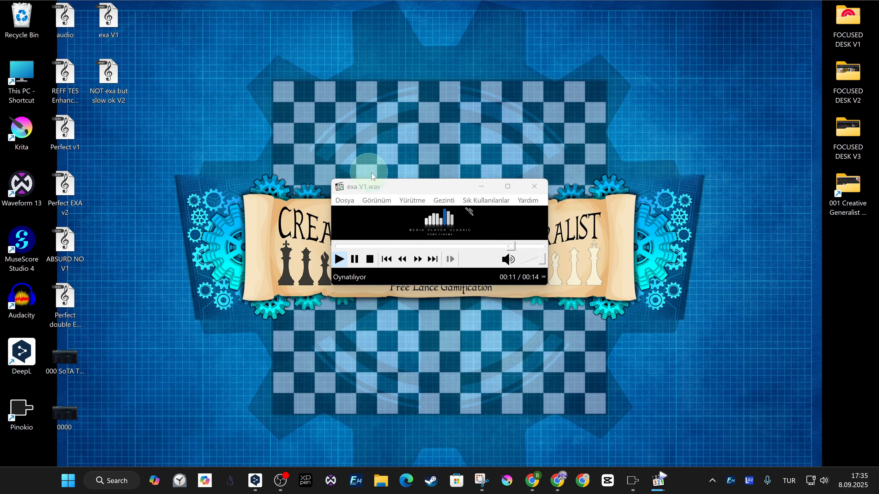
Move the media player higher on the desktop, play NOT exa but slow ok V2 to its end, and close the player
left_click_drag(401, 191, 398, 102)
left_click(118, 77)
double_click(115, 79)
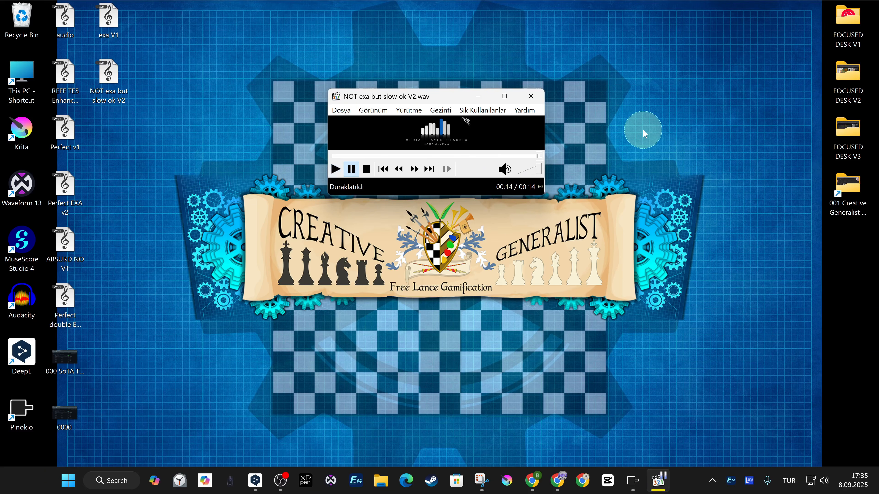
left_click(530, 94)
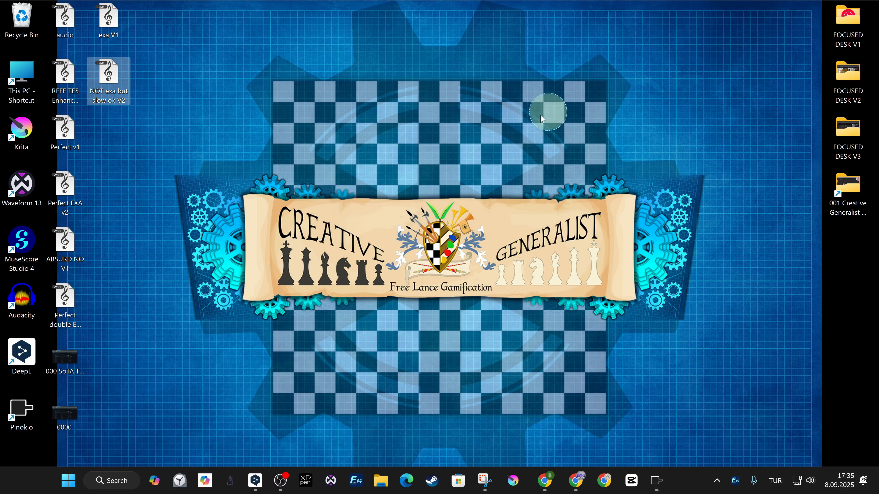
Return to Pinokio, expand Voice Conversation Mode, enable conversation mode, and place the cursor in the empty conversation script
left_click(662, 480)
scroll(462, 274, "down", 8)
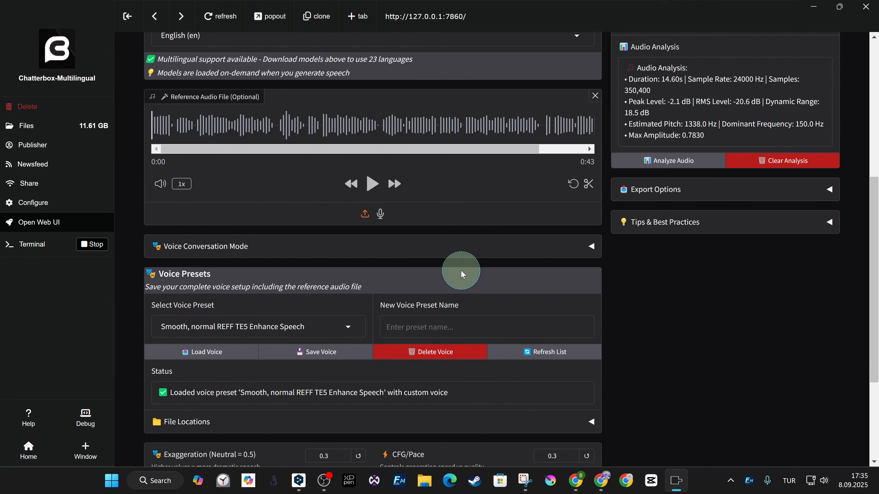
left_click(574, 256)
scroll(574, 253, "down", 3)
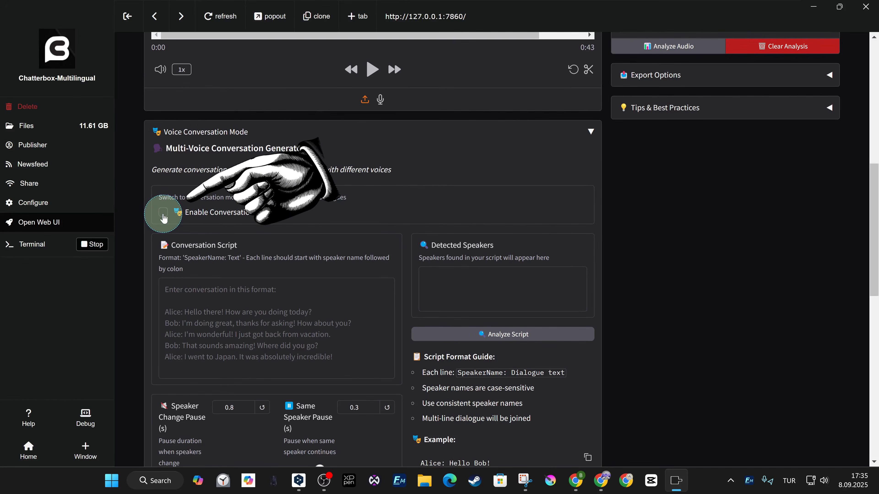
left_click(164, 217)
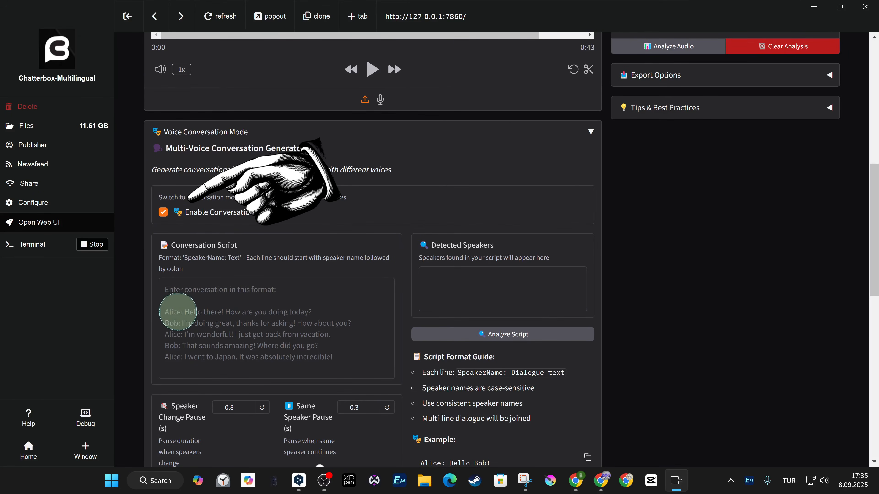
left_click(188, 314)
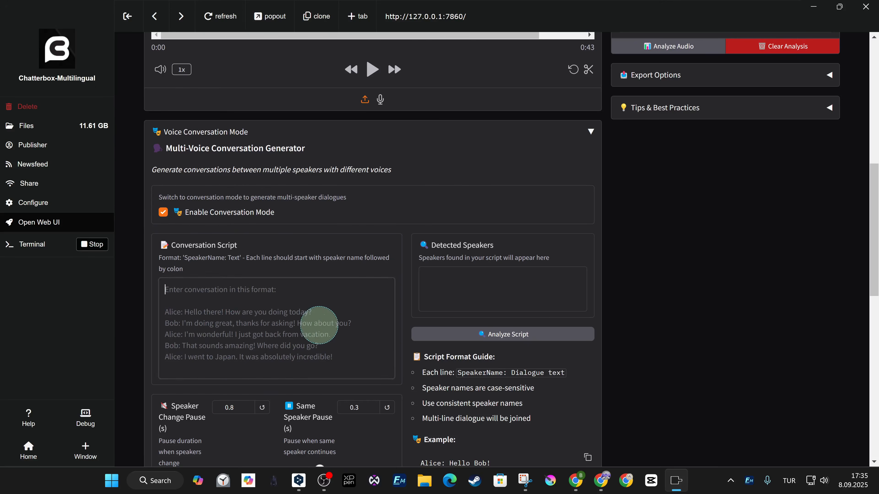
Examine the conversation script format, pause settings, and Alice's and Bob's voice and language options, and open the list of saved voice presets
scroll(353, 320, "down", 3)
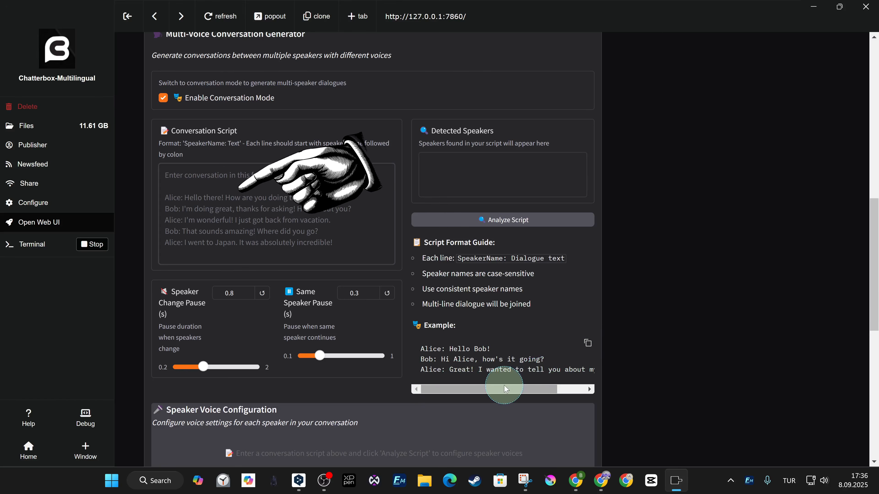
scroll(506, 389, "down", 3)
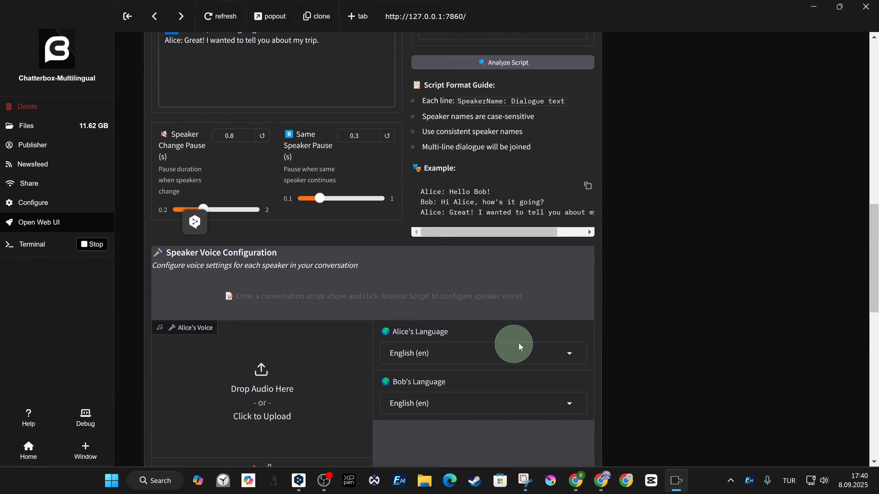
scroll(537, 341, "down", 2)
scroll(387, 369, "down", 3)
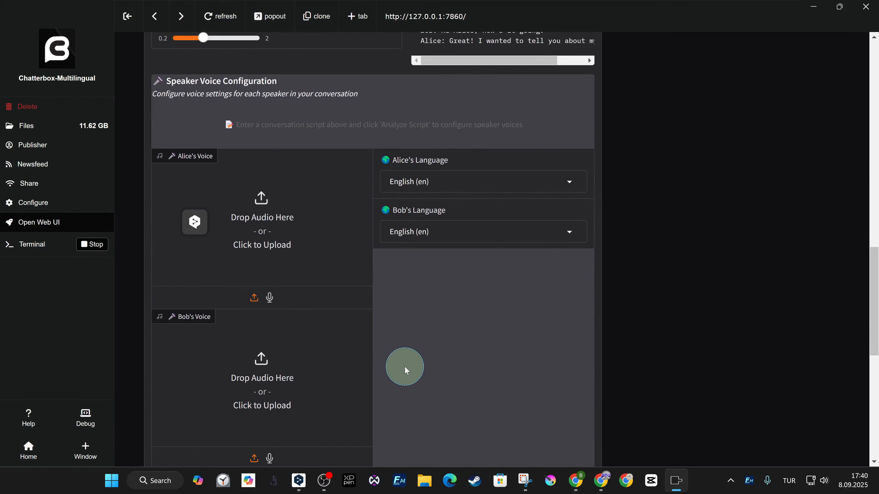
scroll(405, 366, "down", 2)
scroll(466, 356, "up", 6)
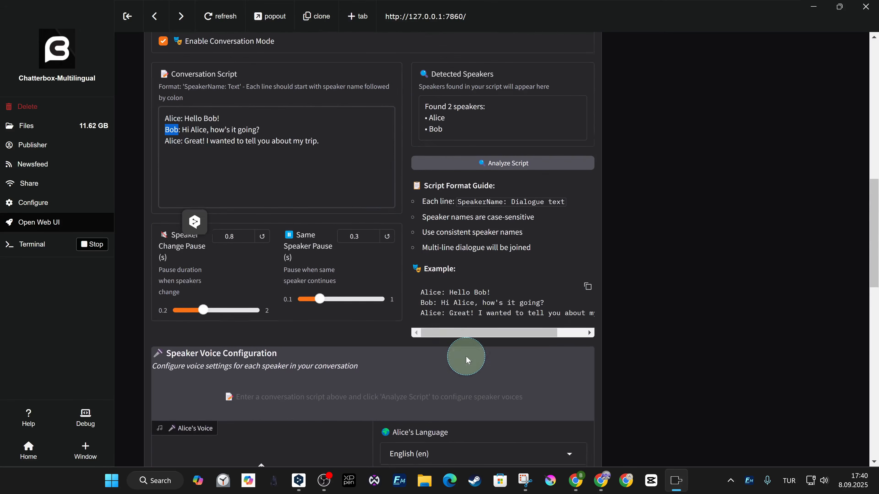
scroll(351, 194, "down", 2)
scroll(381, 225, "down", 5)
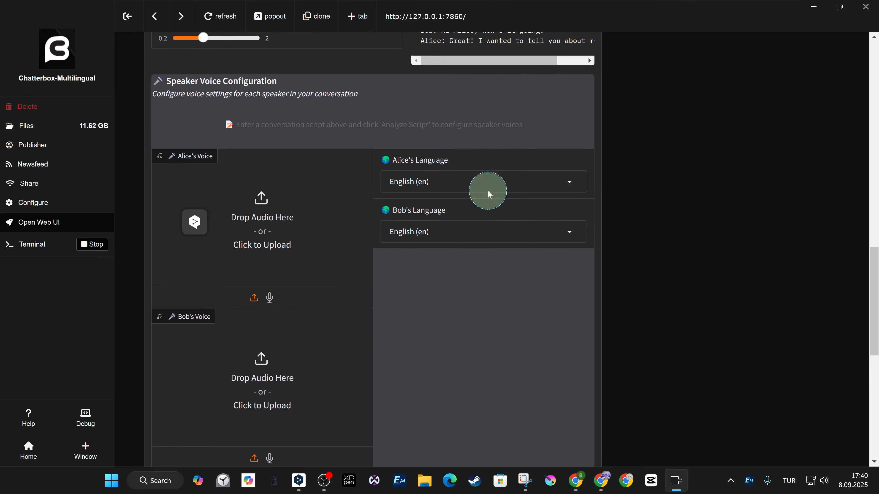
scroll(433, 284, "down", 5)
scroll(519, 255, "down", 2)
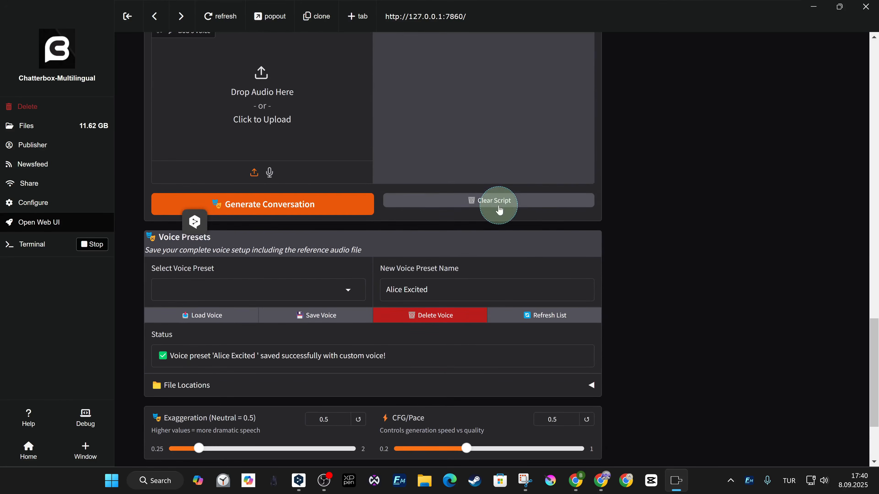
left_click(338, 290)
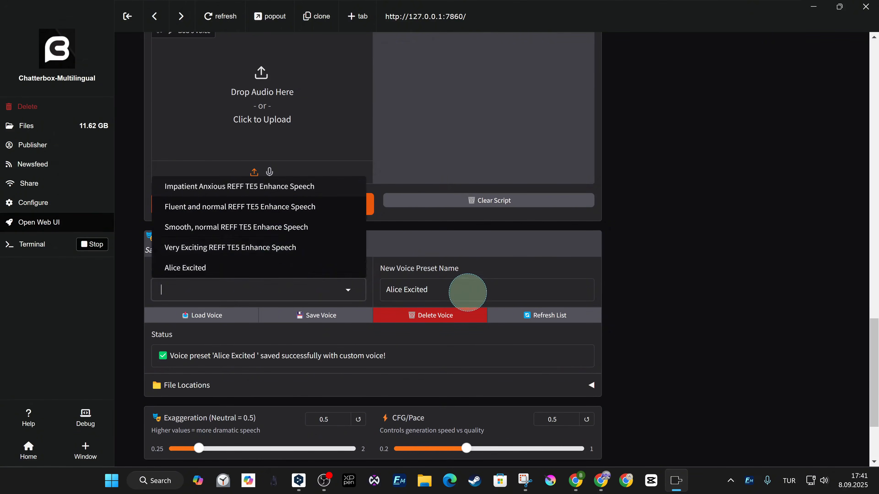
Copy the preset name Alice Excited and replace both Alice speaker labels in the conversation script with it
left_click_drag(470, 291, 388, 290)
key("ctrl+c")
scroll(554, 294, "up", 13)
double_click(178, 188)
key("ctrl+v")
double_click(178, 211)
key("ctrl+v")
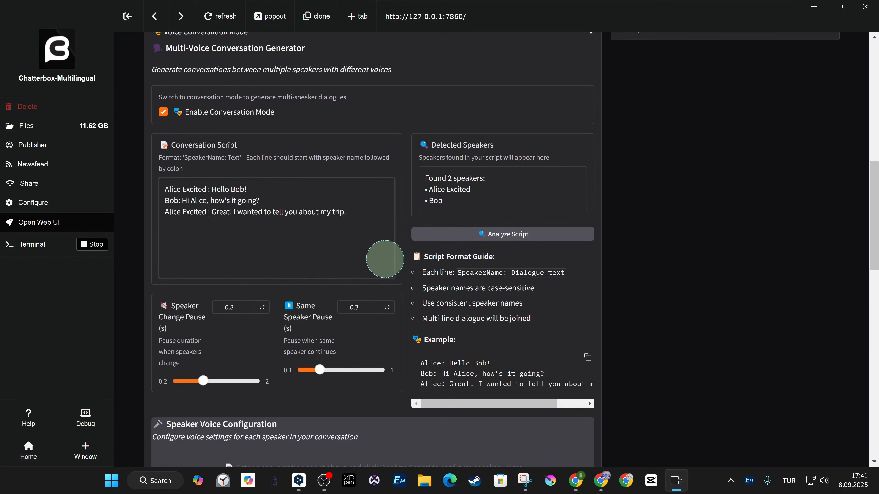
Select the Very Exciting REFF TE5 Enhance Speech preset and replace Bob's speaker label in the script with that preset name
scroll(379, 248, "down", 5)
scroll(461, 293, "down", 12)
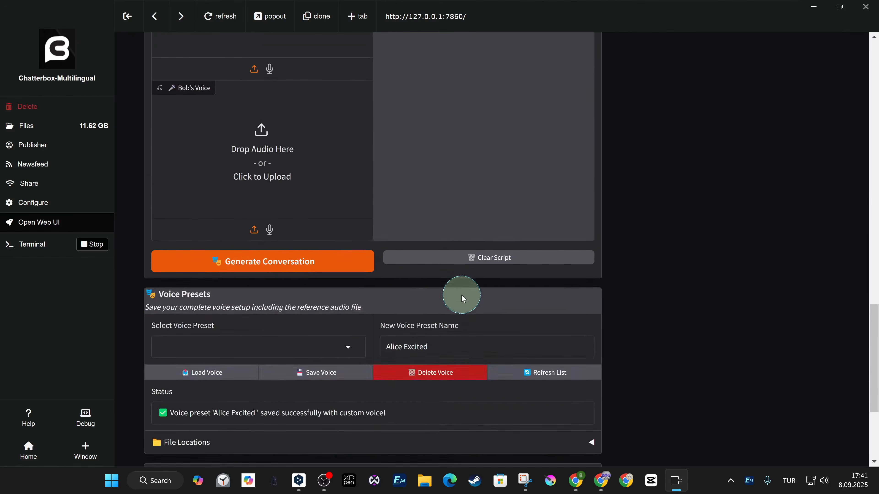
scroll(431, 277, "up", 2)
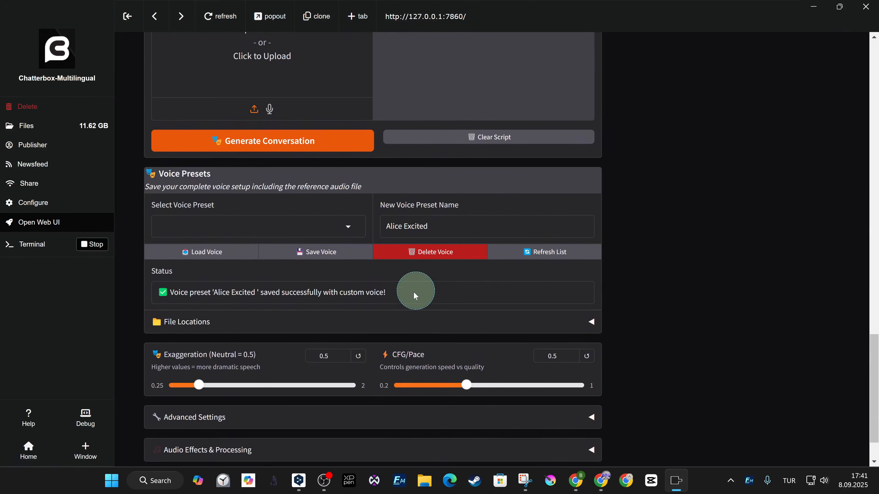
left_click(347, 226)
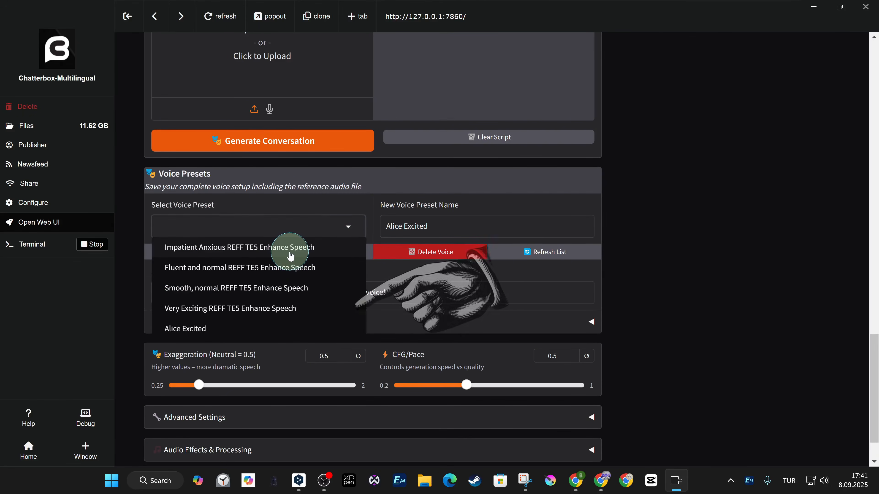
left_click(293, 313)
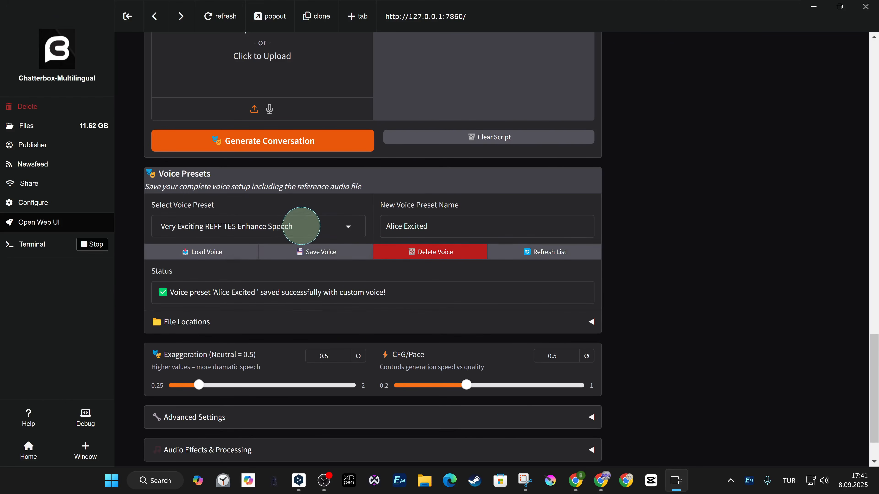
left_click_drag(294, 226, 161, 227)
scroll(667, 227, "up", 20)
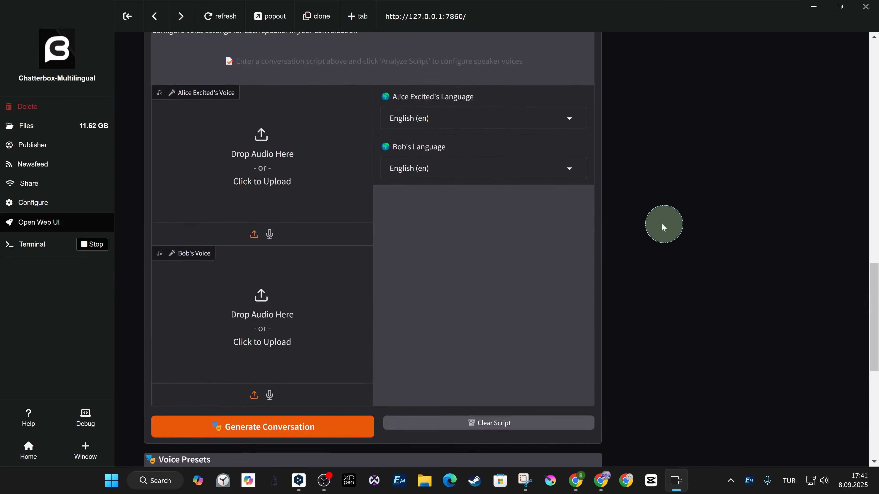
double_click(171, 137)
key("ctrl+v")
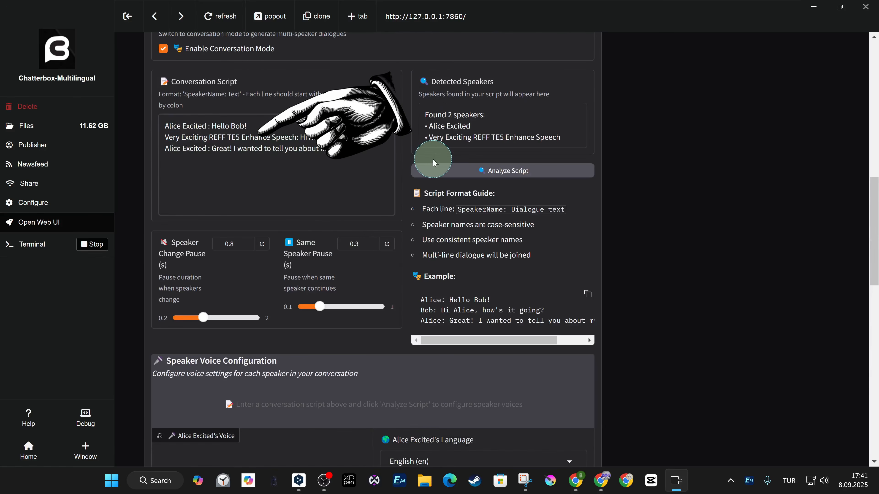
Examine the reference voice upload areas and language settings for the two renamed speakers
scroll(638, 252, "down", 1)
scroll(638, 256, "down", 5)
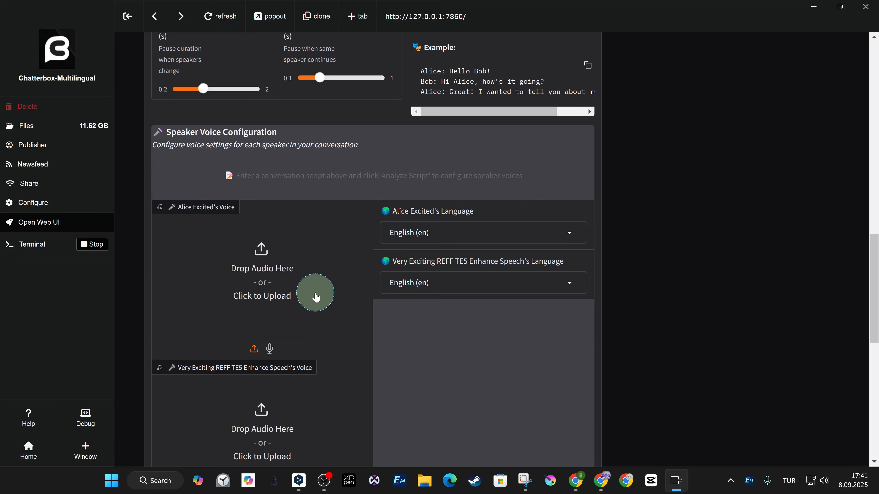
left_click(329, 283)
left_click(395, 254)
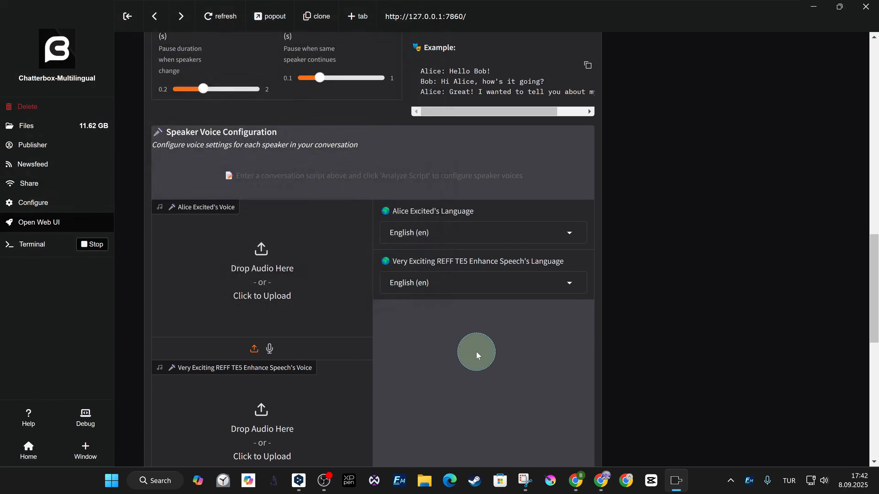
scroll(467, 353, "down", 6)
left_click(349, 319)
scroll(687, 270, "up", 19)
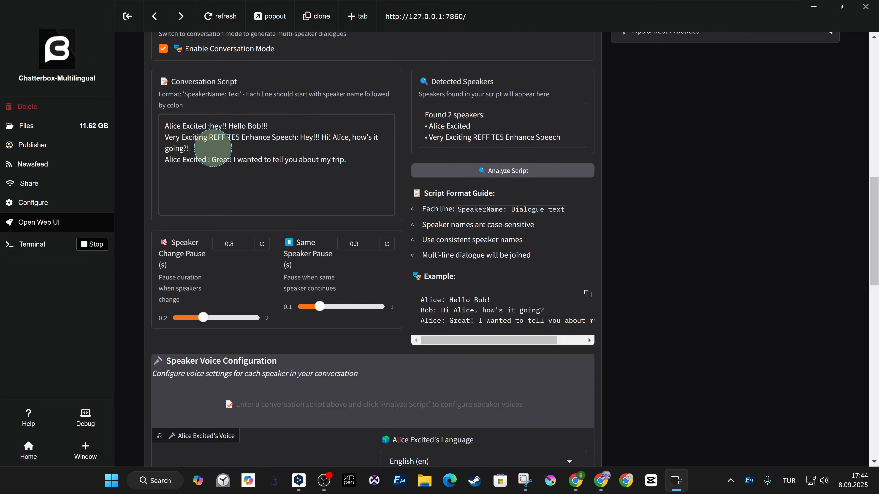
End the second script line with "going?!!!!" and the last line with "trip!", and generate the conversation
type("!")
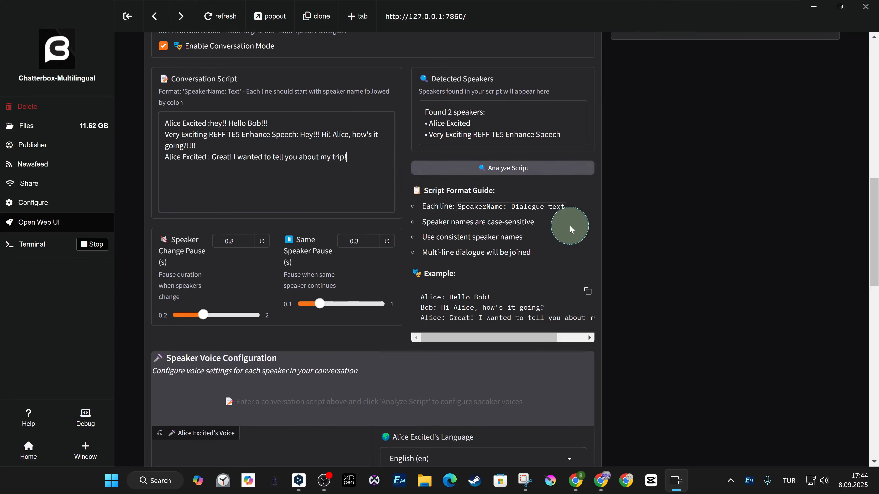
scroll(570, 226, "down", 12)
left_click(406, 422)
Listen to the generated conversation while comparing the script with the audio analysis line breakdown
scroll(637, 327, "up", 20)
scroll(636, 327, "down", 2)
scroll(878, 280, "up", 1)
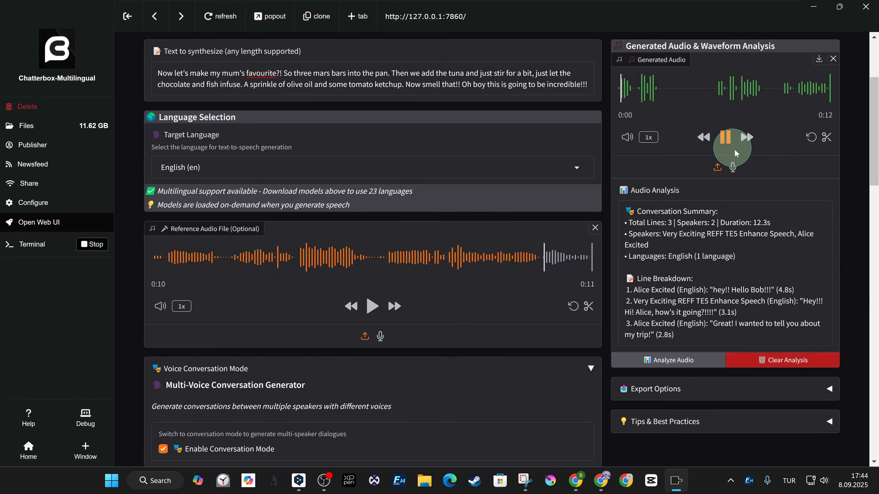
scroll(526, 314, "down", 8)
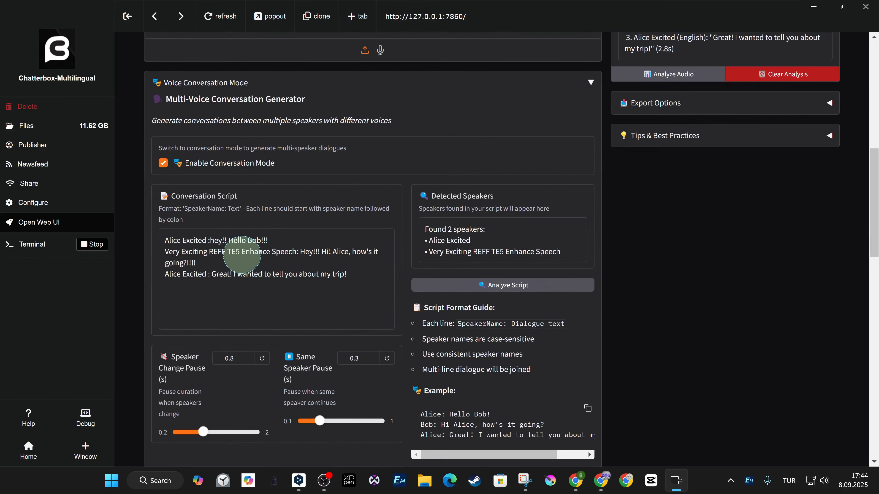
scroll(704, 317, "up", 10)
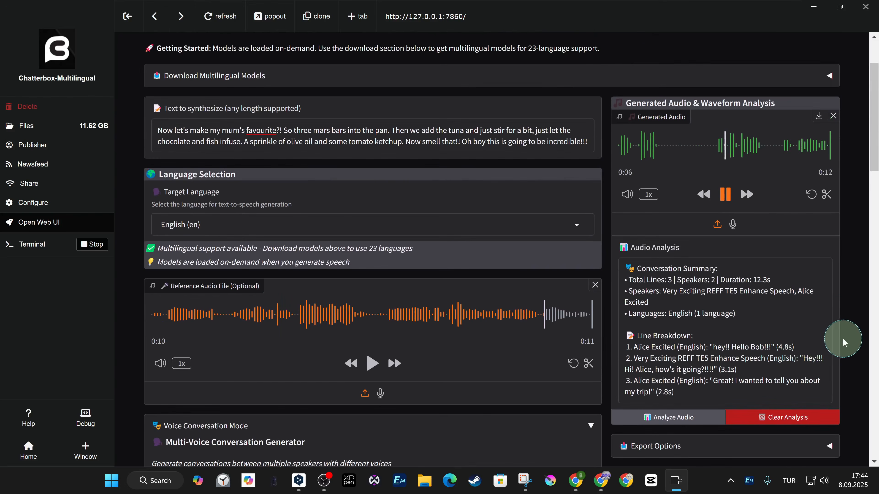
scroll(843, 339, "down", 8)
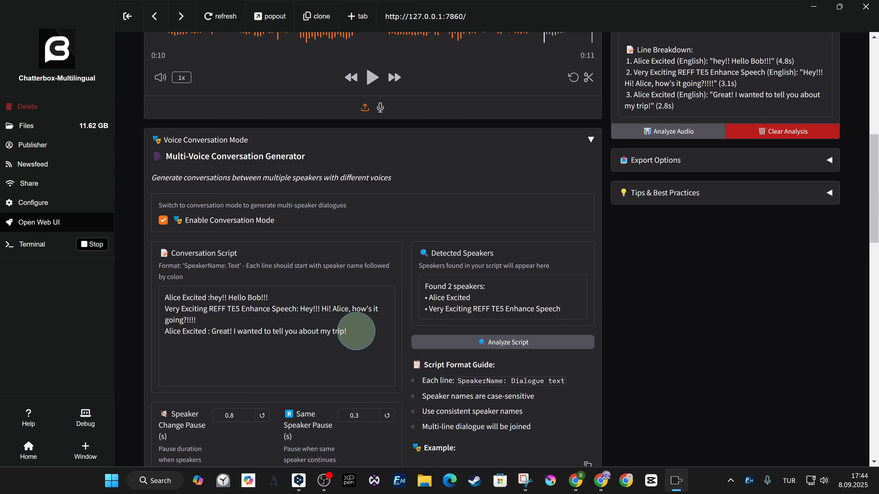
scroll(742, 347, "up", 5)
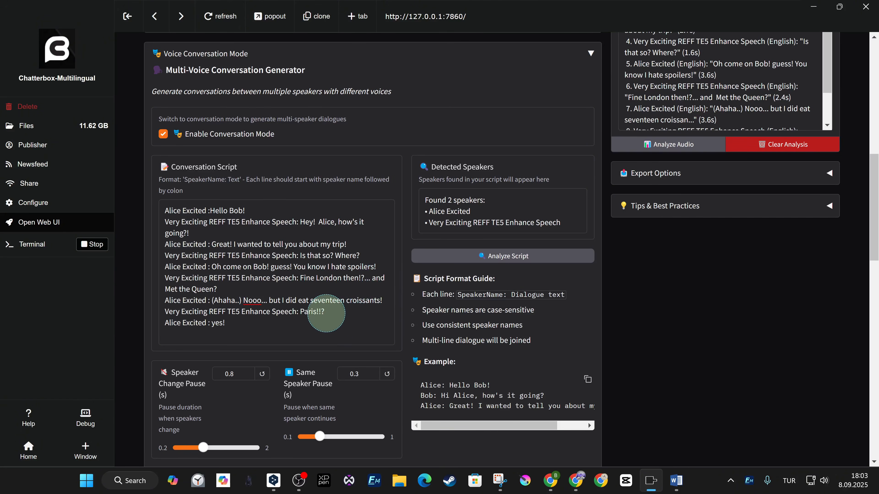
Change the last two lines of the extended script to "Paris?!" and "Yes!", and generate the conversation again
left_click(327, 314)
key("BackSpace")
key("BackSpace")
key("BackSpace")
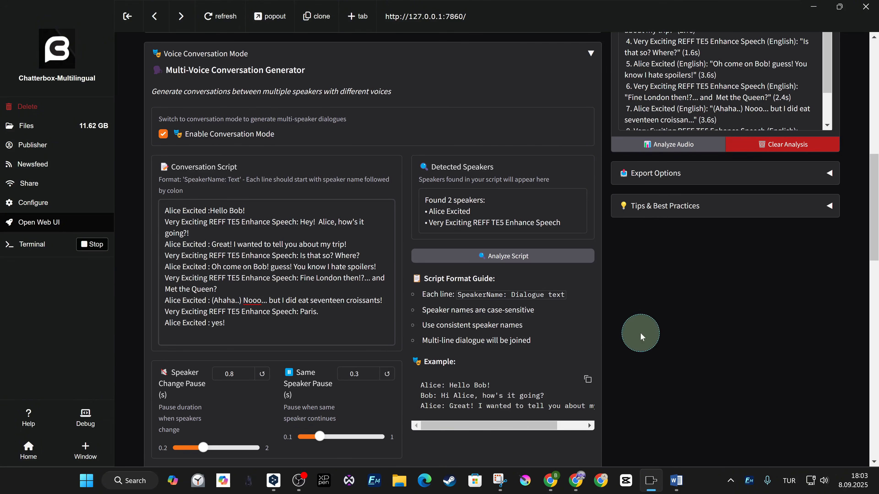
type("?!")
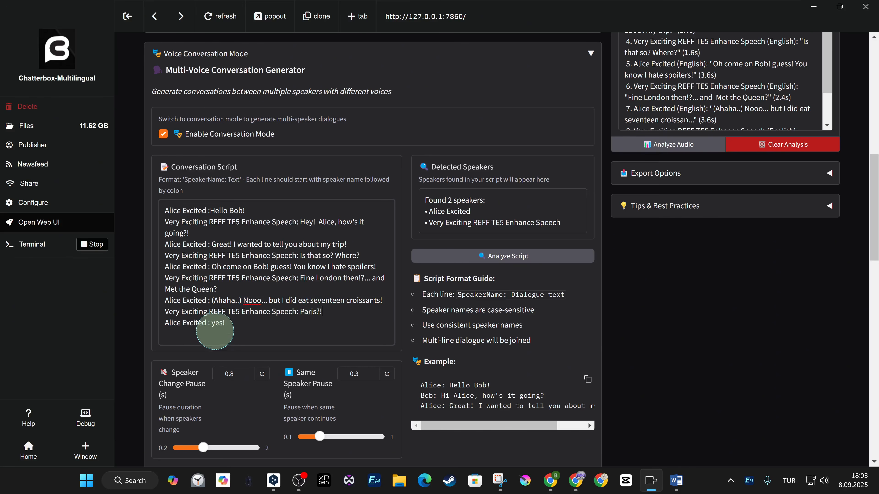
scroll(672, 340, "down", 10)
left_click(455, 422)
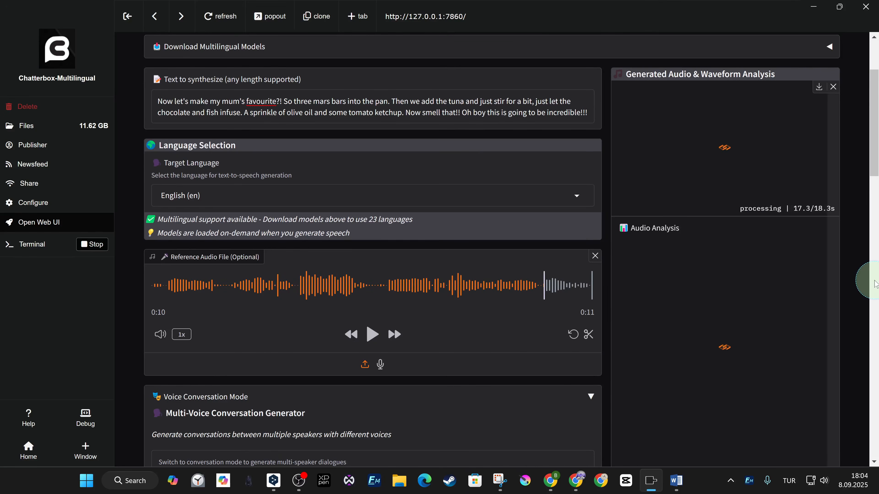
Play the regenerated conversation to its end and read through its line breakdown in the audio analysis
left_click(724, 178)
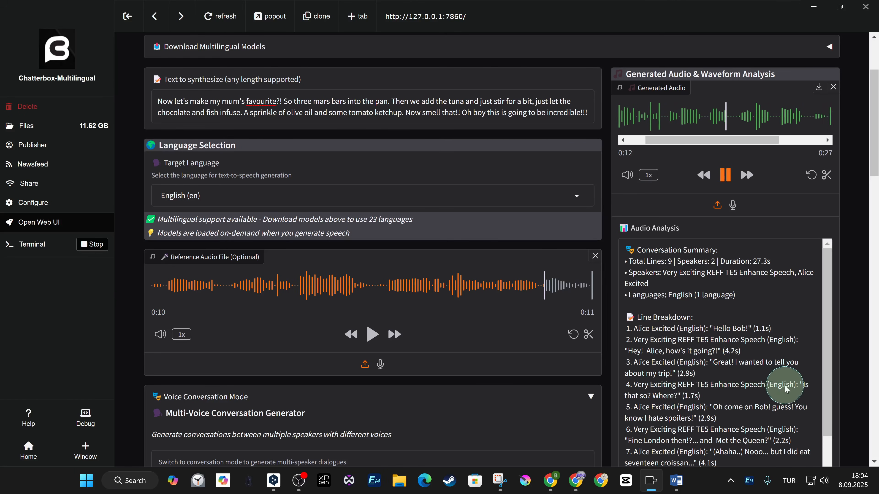
scroll(689, 406, "down", 1)
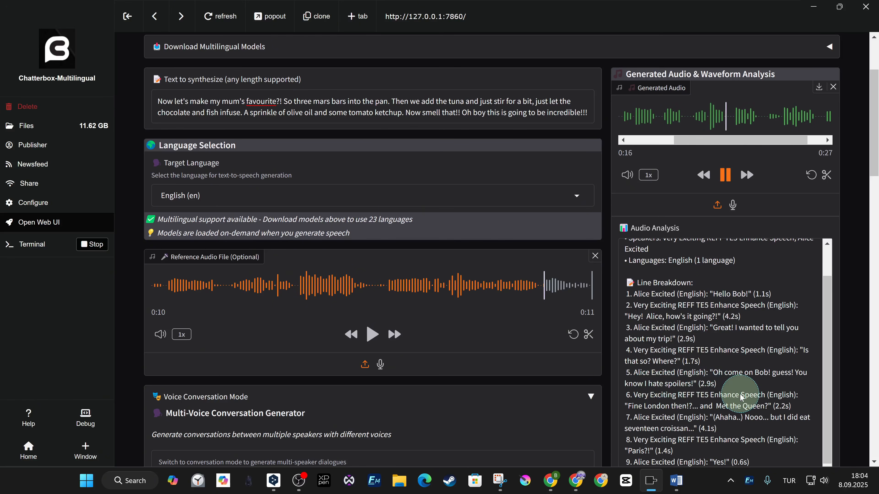
scroll(745, 398, "down", 1)
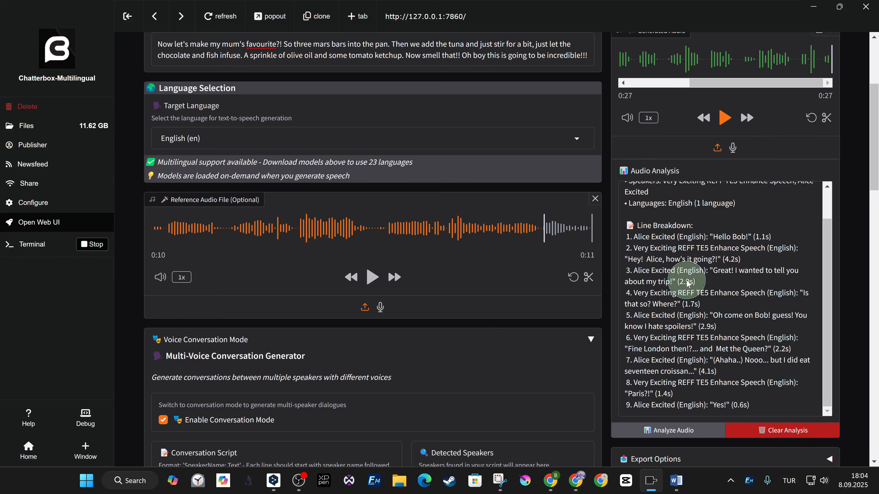
scroll(393, 306, "down", 9)
scroll(750, 352, "up", 11)
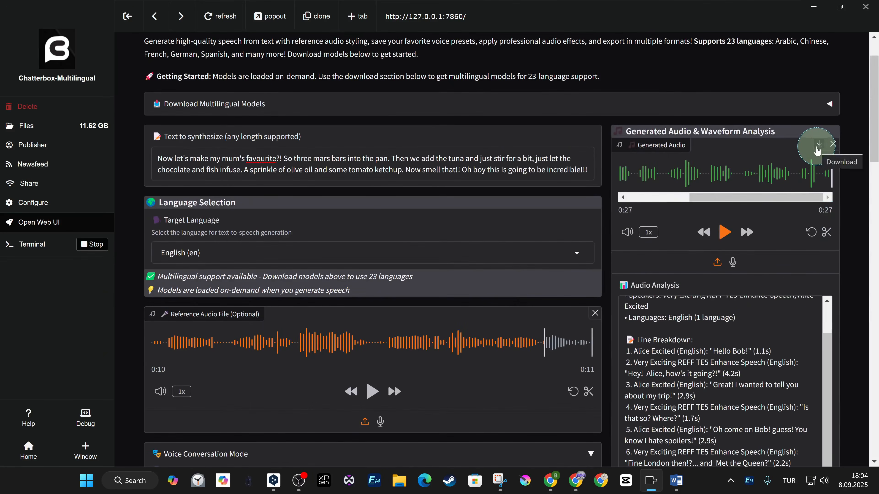
Download the generated conversation to the Desktop as a Wave Sound file named OK Well v1
left_click(819, 144)
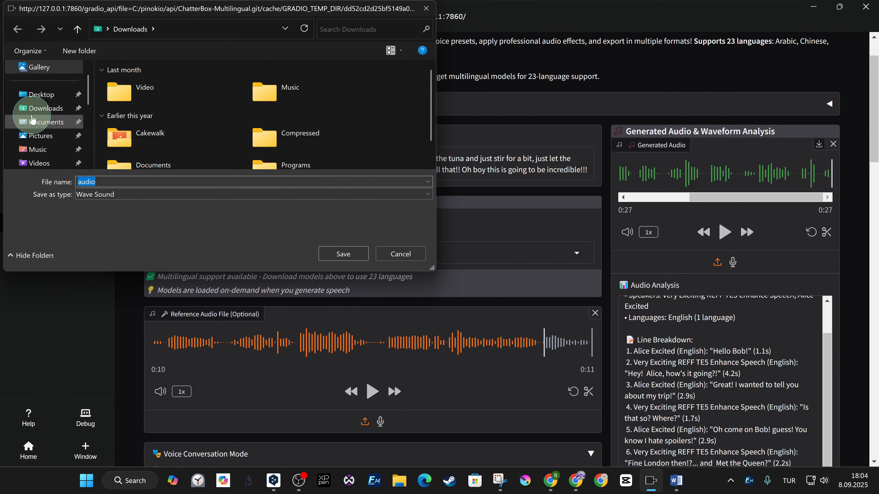
left_click(41, 95)
double_click(97, 182)
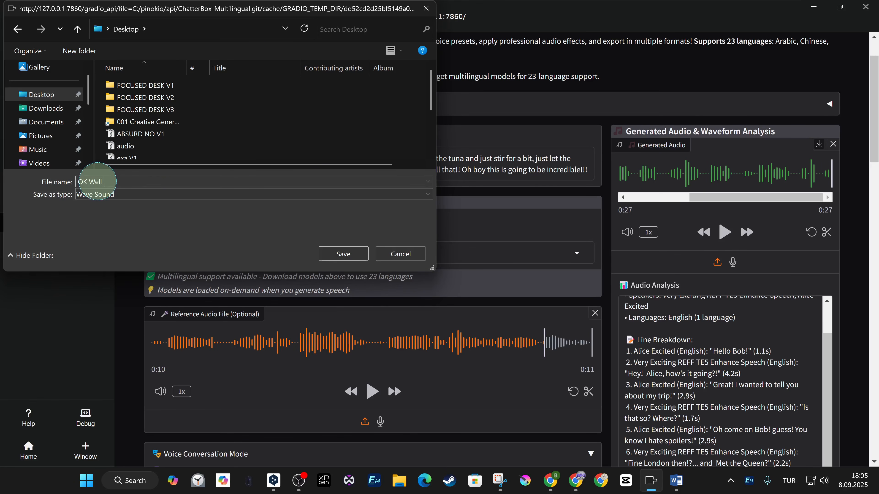
type("OK Well v")
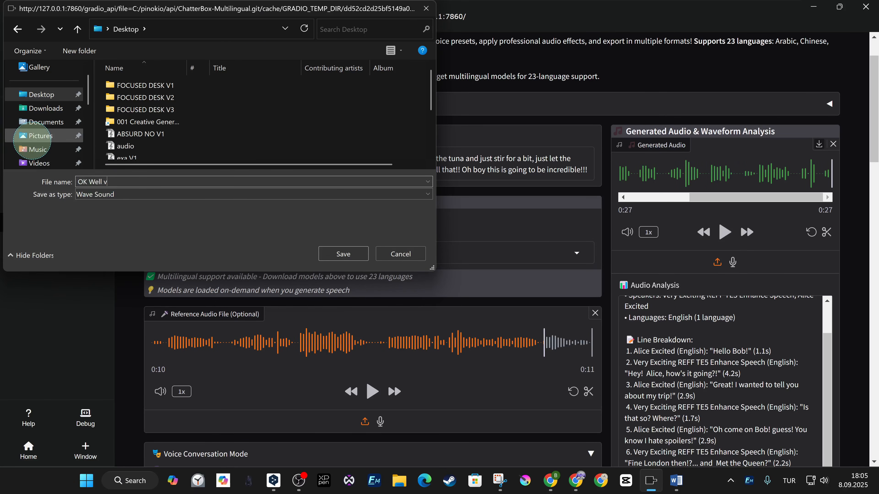
type("1")
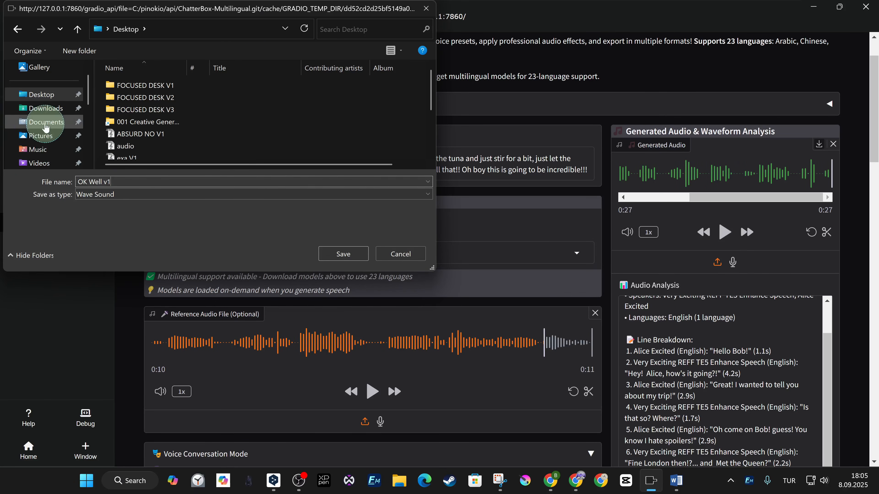
left_click(352, 262)
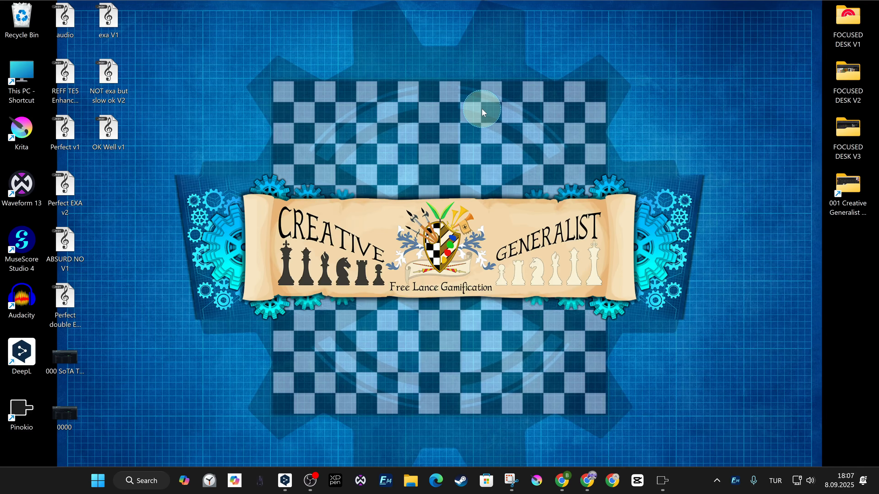